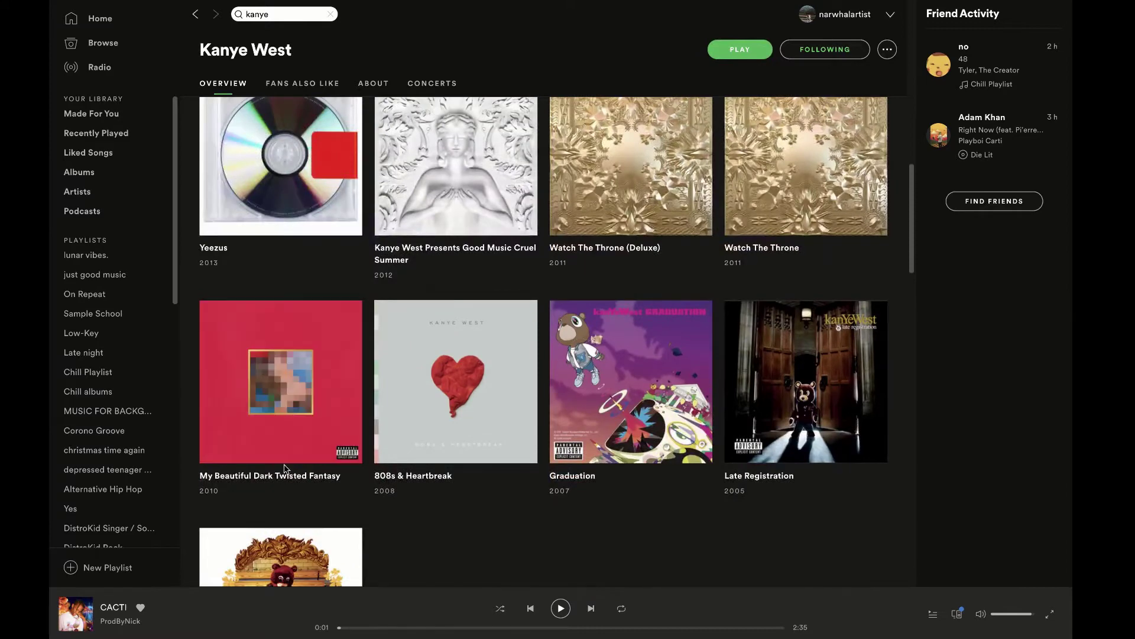
Step: Open the album My Beautiful Dark Twisted Fantasy from Kanye West's artist page and look through it
click(286, 473)
scroll(287, 472, down, 2)
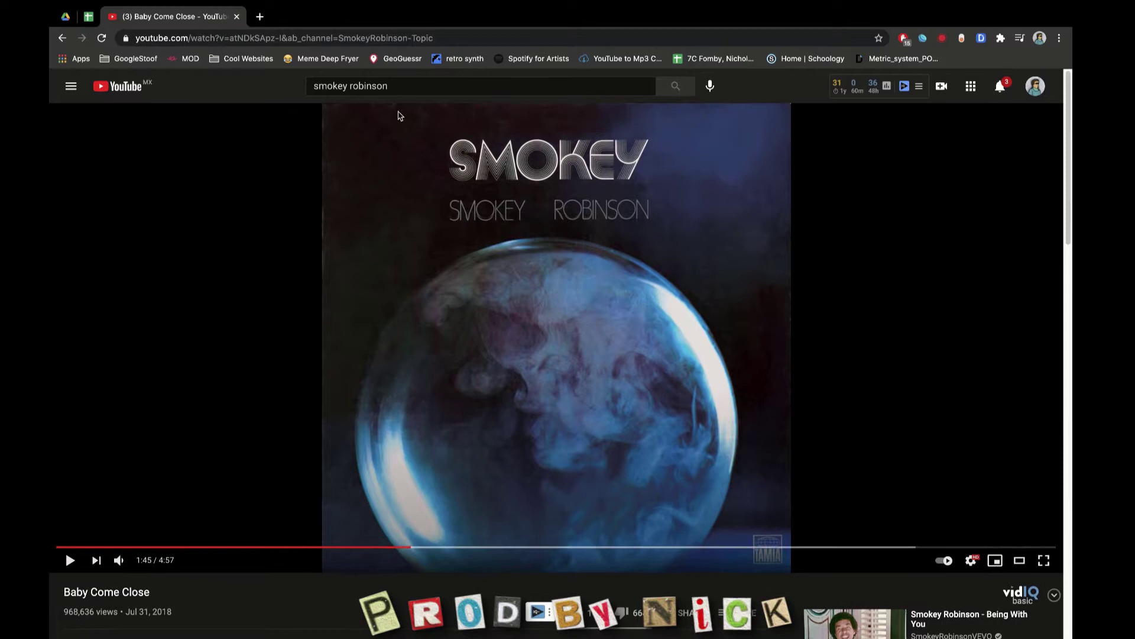
Step: Switch to YouTube, play part of Smokey Robinson's "Baby Come Close", pause it and reach its sharing option
click(402, 85)
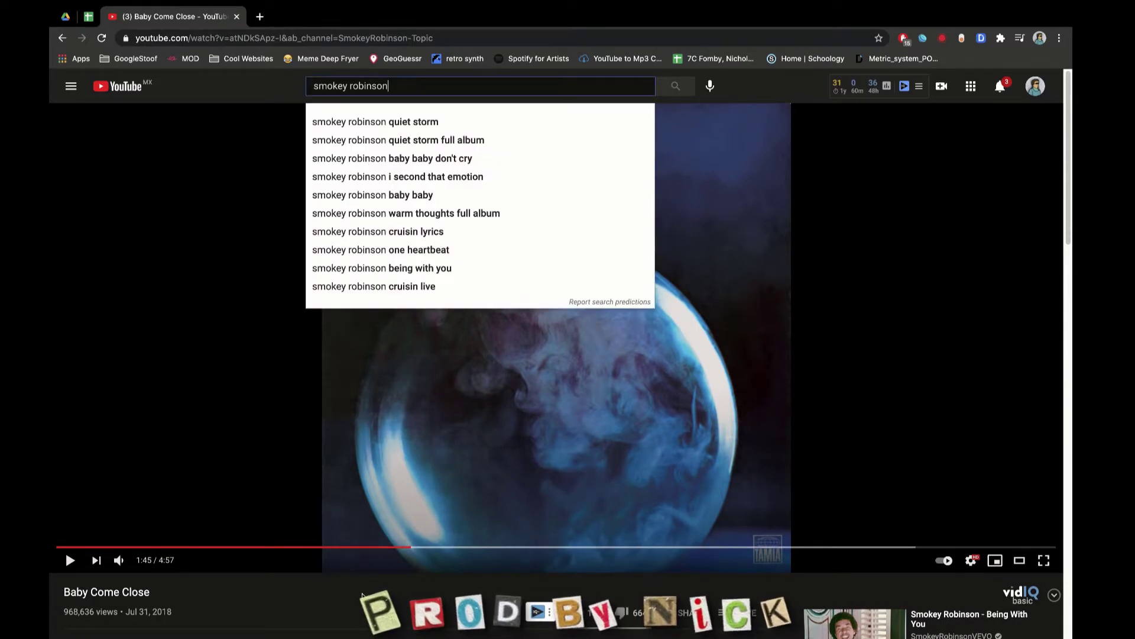
click(365, 524)
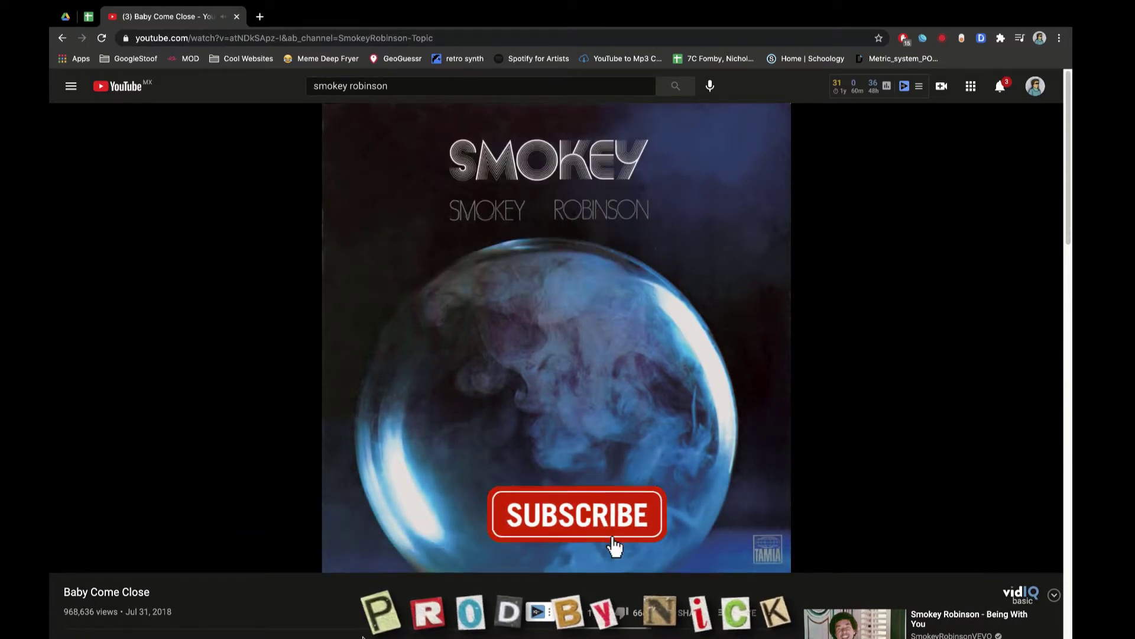
scroll(363, 637, down, 2)
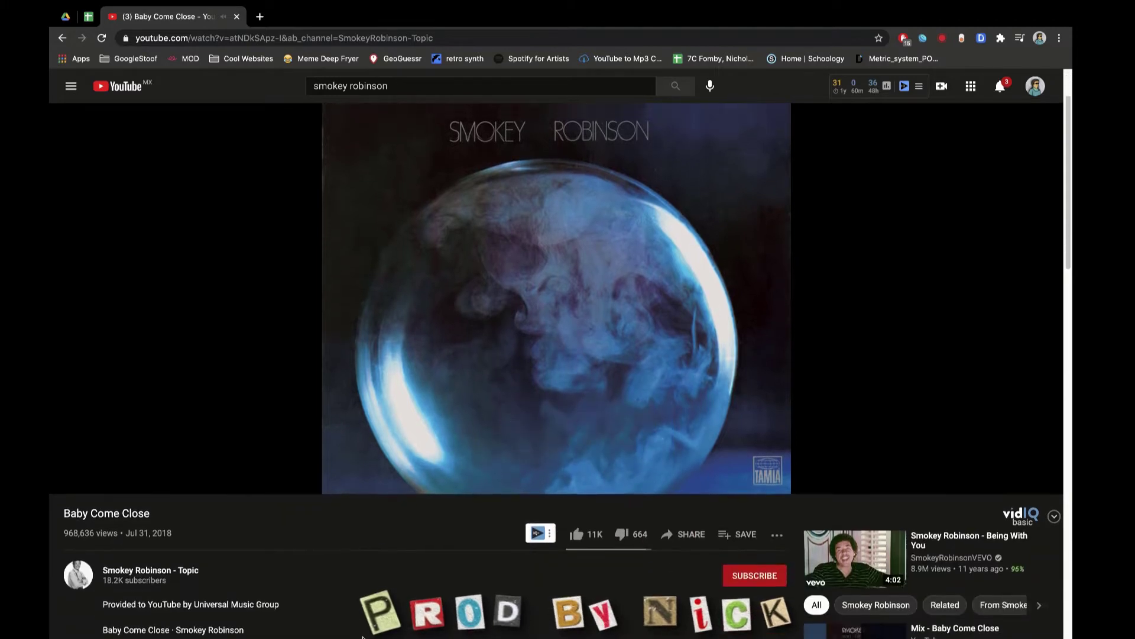
scroll(363, 636, up, 2)
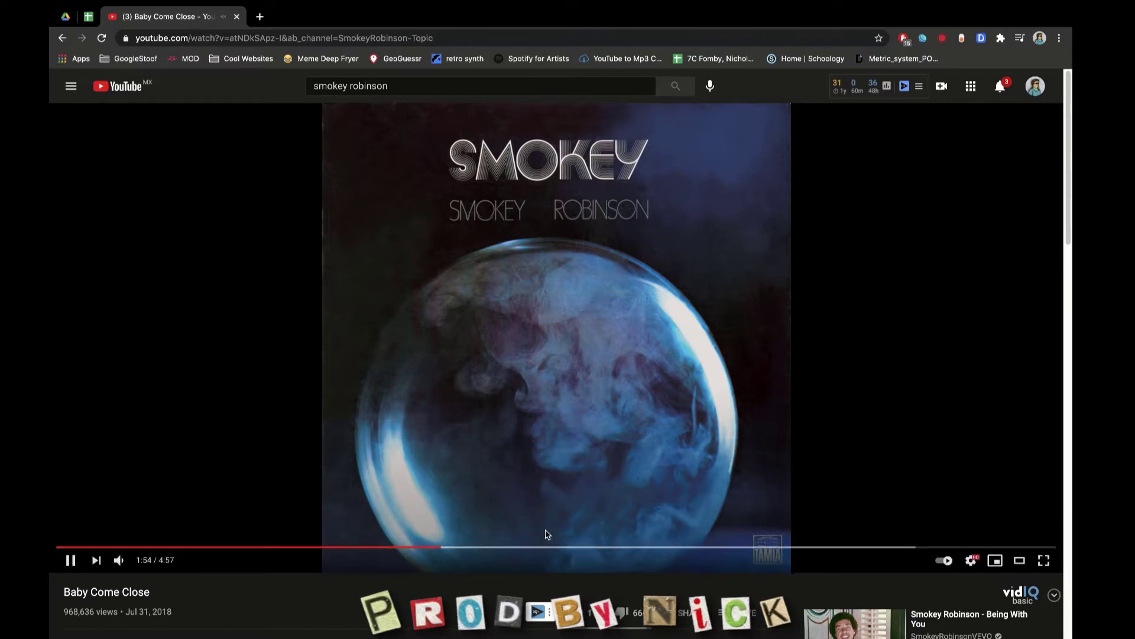
click(513, 501)
scroll(513, 503, down, 1)
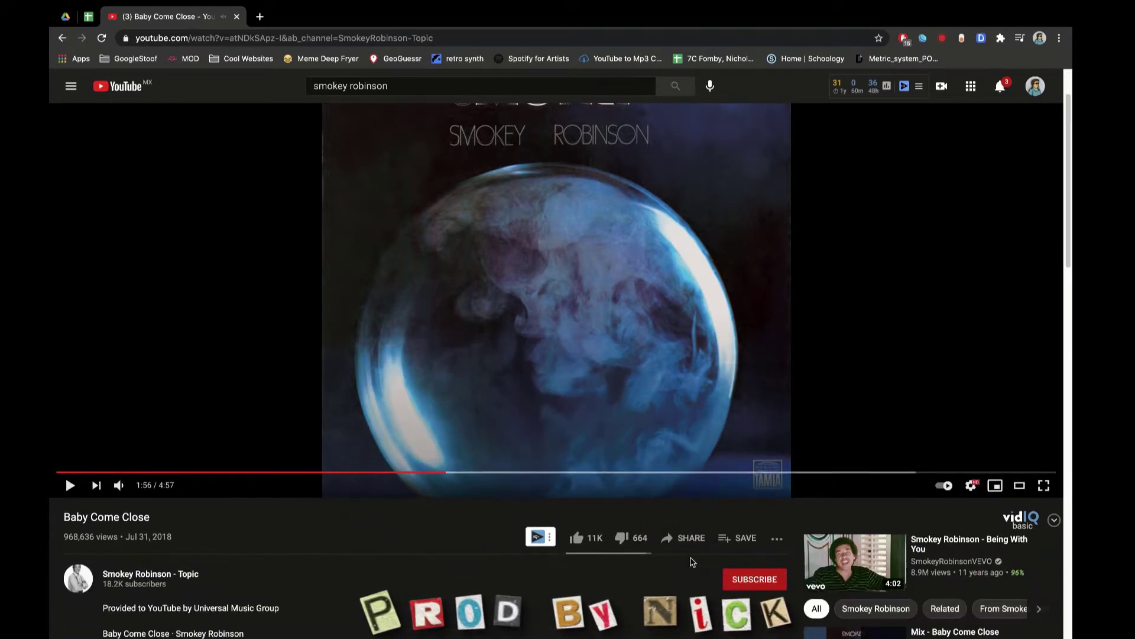
click(687, 547)
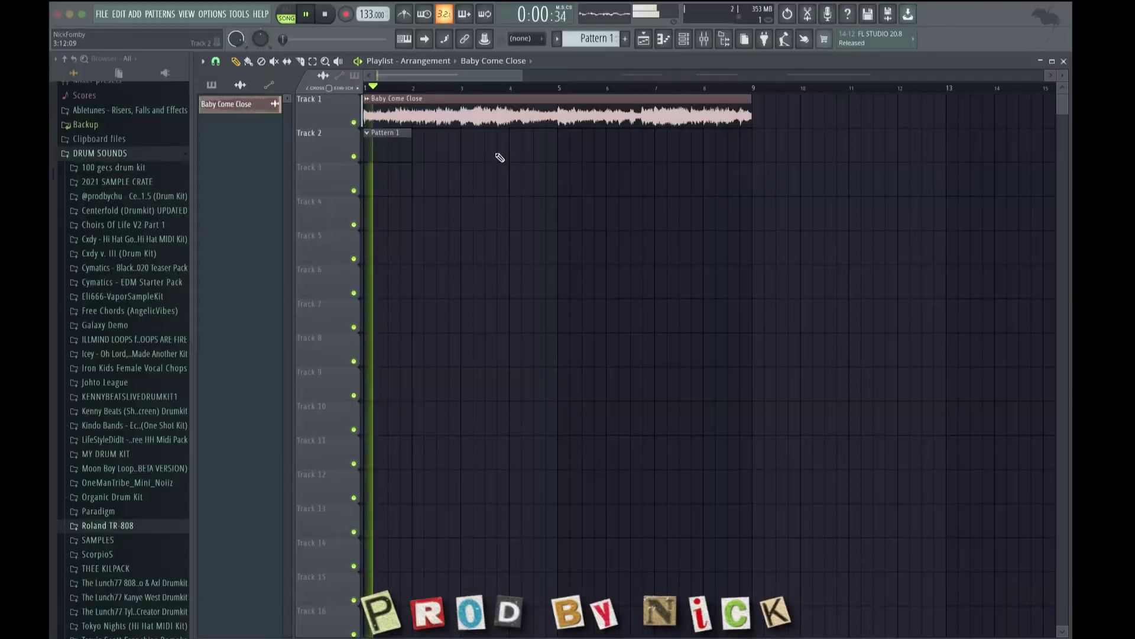
Step: Switch to FL Studio and examine the Baby Come Close clips in the playlist during playback
key(ctrl+z)
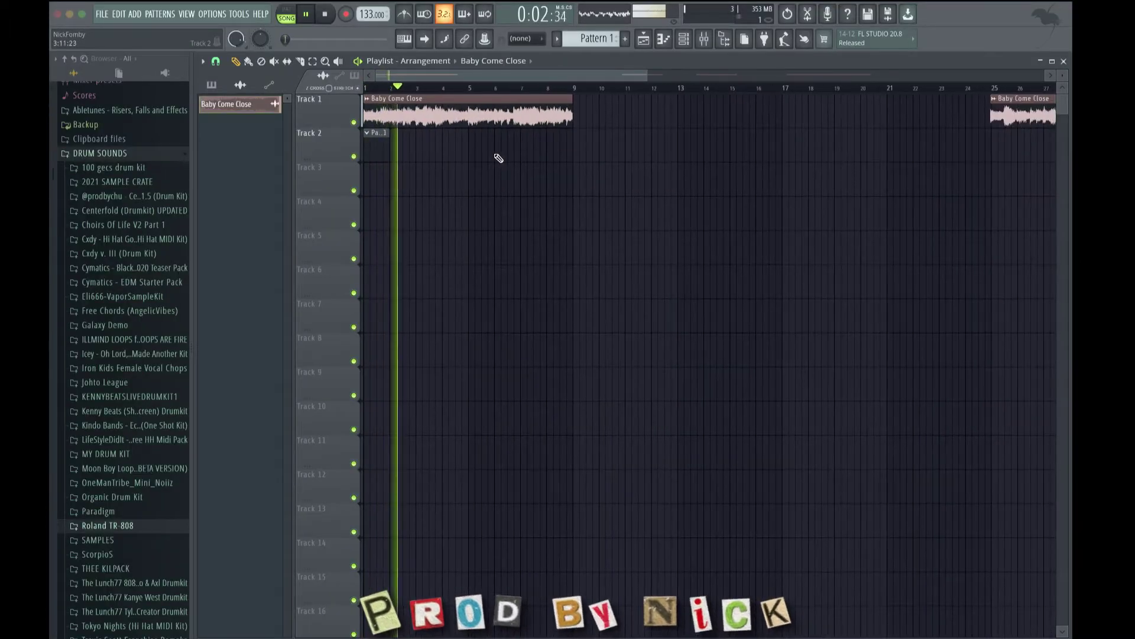
scroll(499, 158, down, 2)
scroll(499, 157, down, 2)
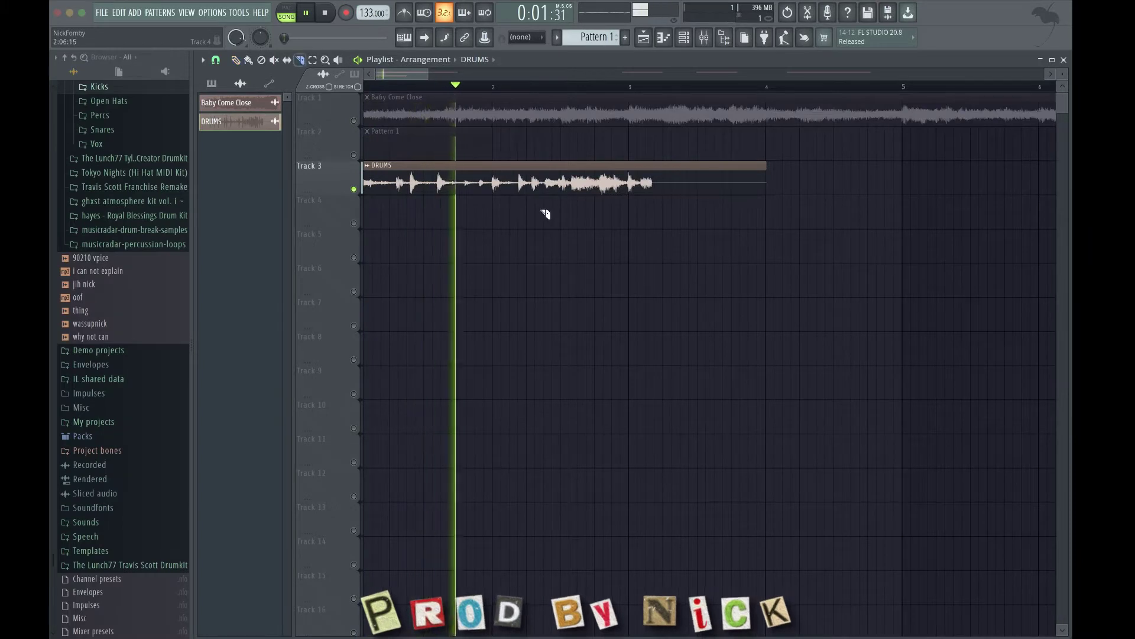
Step: Slice the soloed DRUMS clip on track 3 at its hits and set its declicking mode to Generic (bleeding)
scroll(586, 219, up, 3)
key(space)
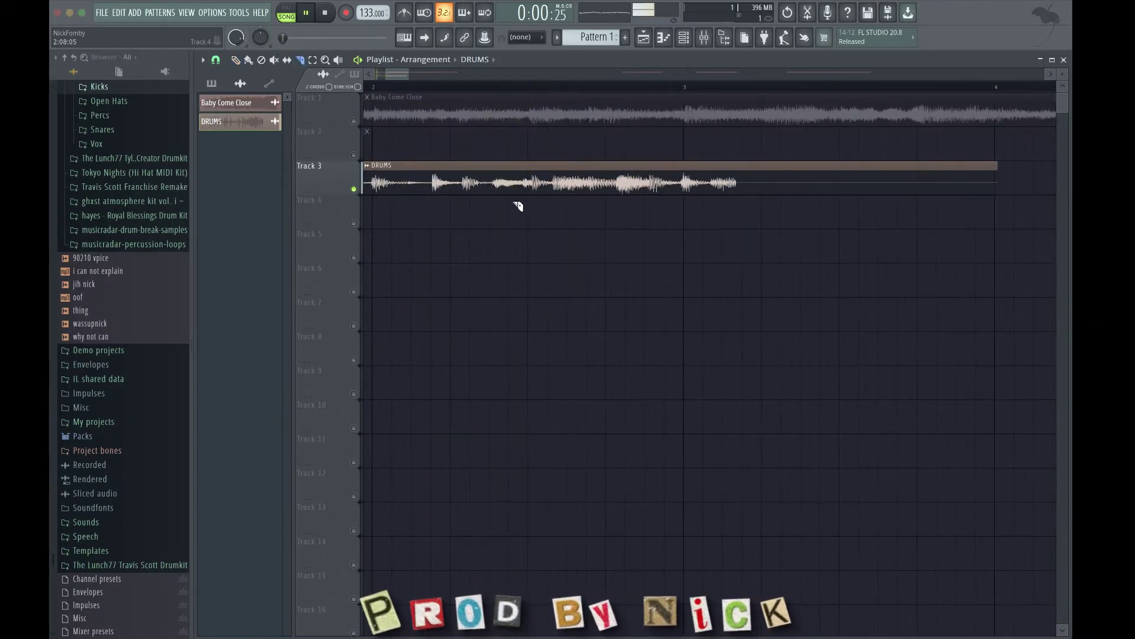
scroll(518, 206, down, 3)
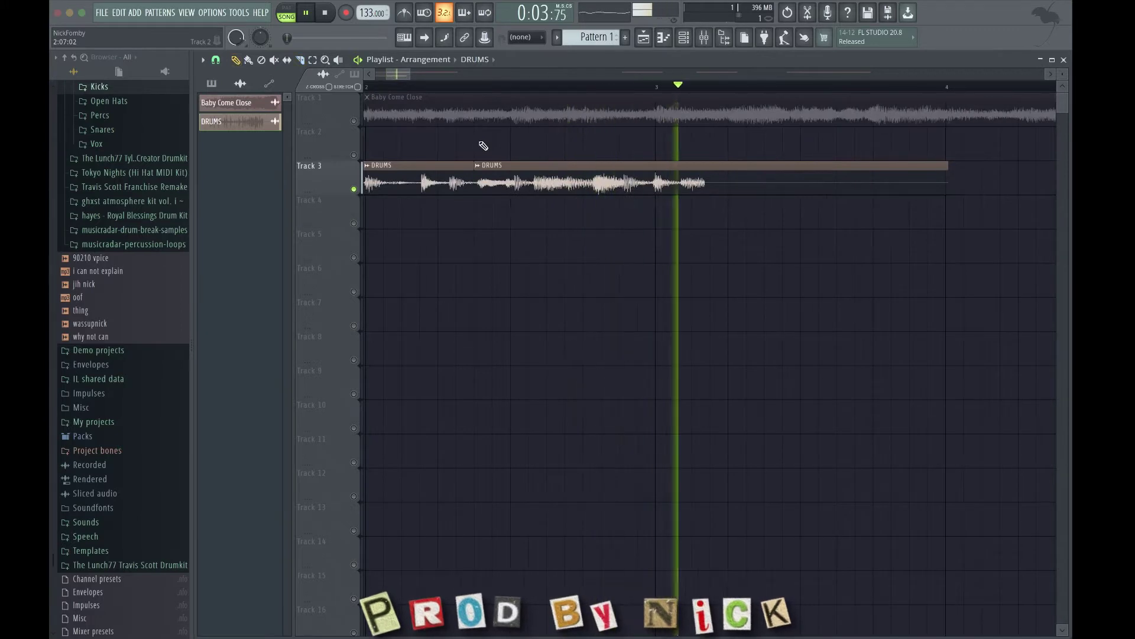
scroll(531, 210, up, 3)
key(space)
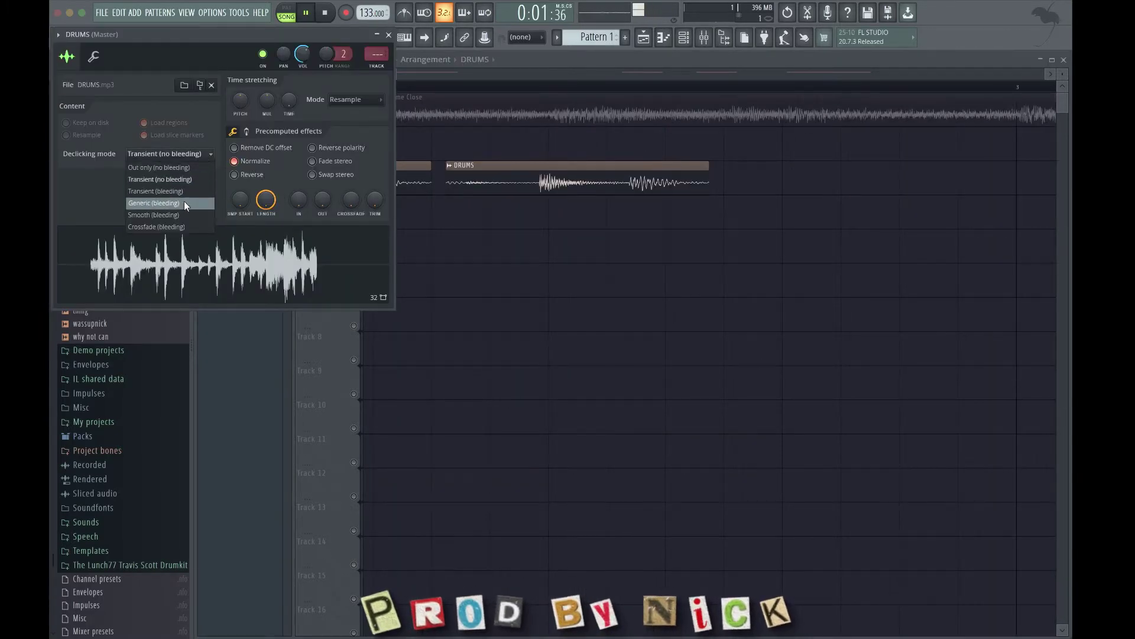
click(184, 203)
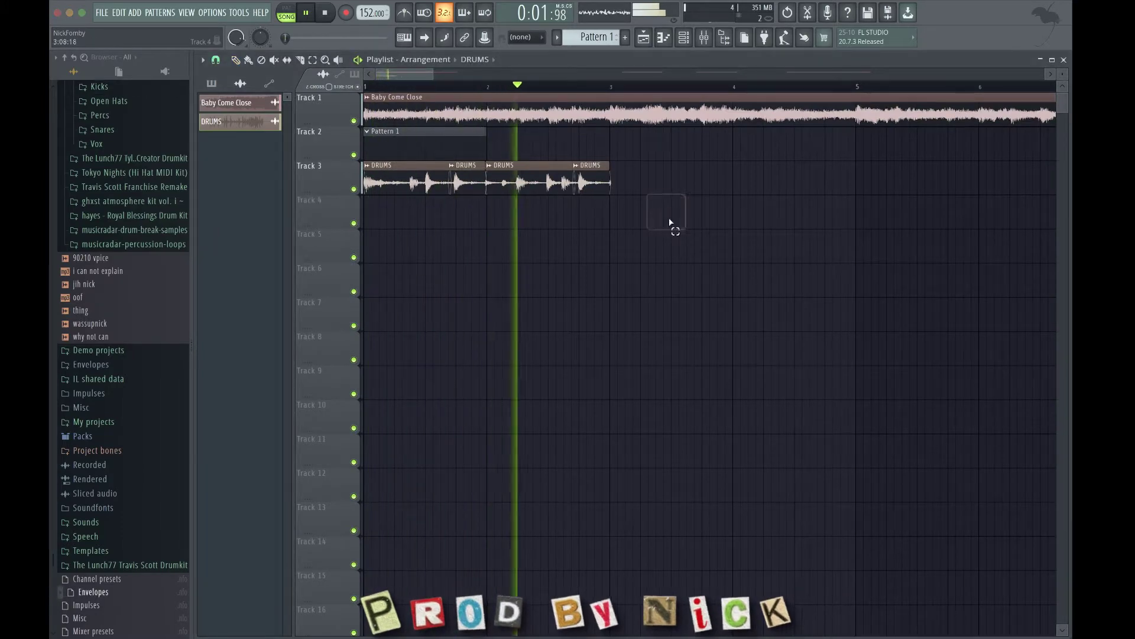
Step: Duplicate the two-bar group of DRUMS slices on track 3 repeatedly until it fills the playlist up to bar 9
drag(658, 220, 239, 176)
key(ctrl+b)
scroll(548, 334, down, 5)
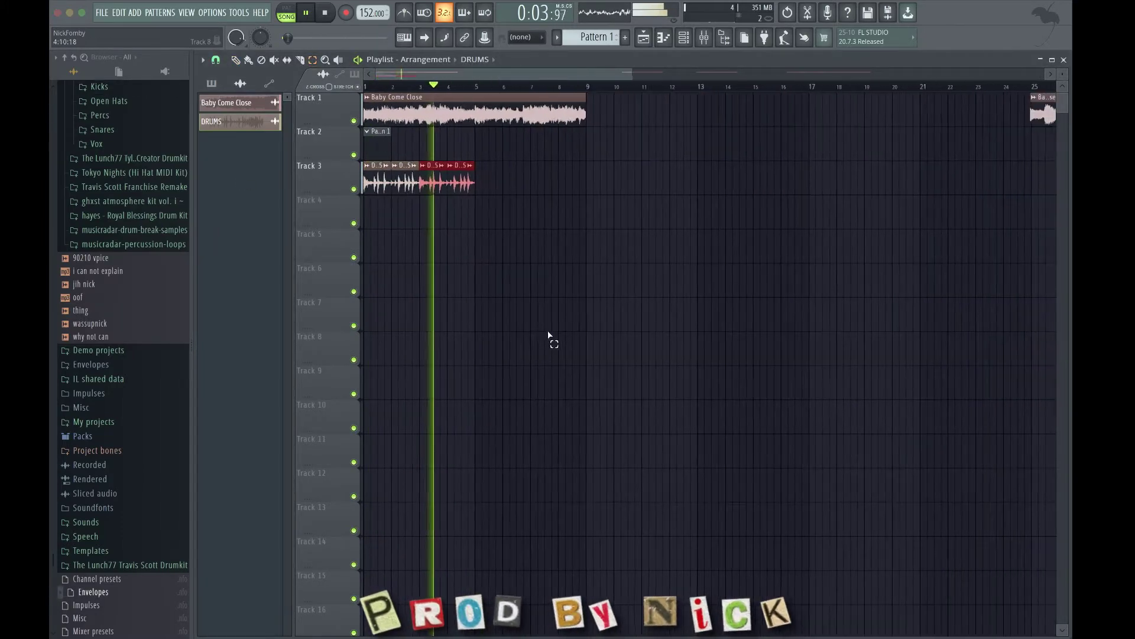
key(ctrl+b)
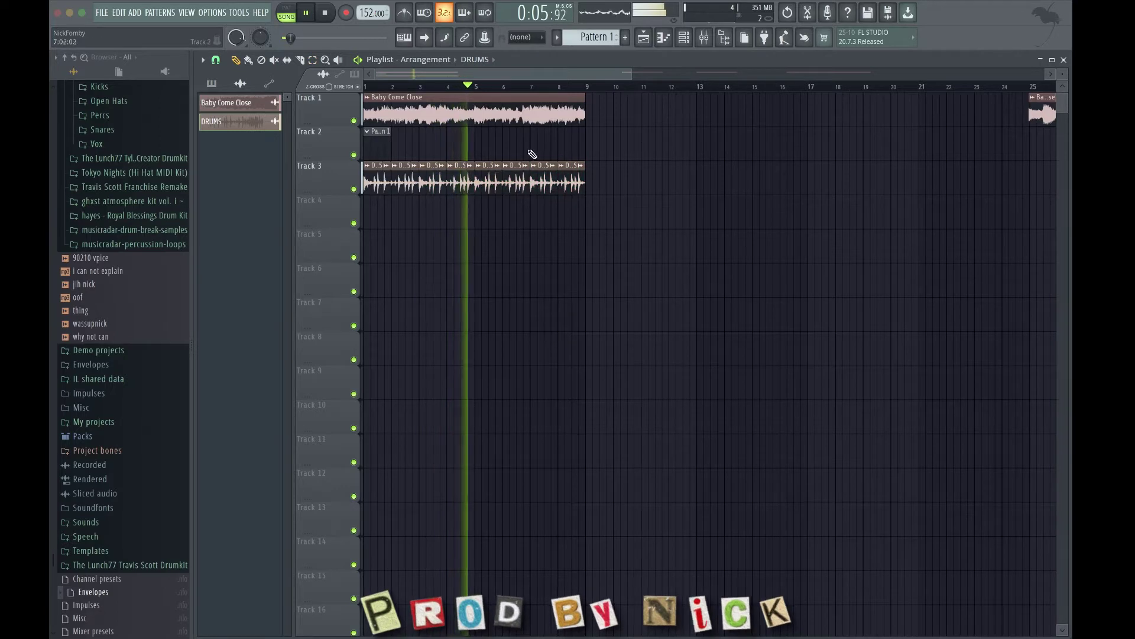
Step: Route the DRUMS sample to mixer track 2 and show Insert 2 in the mixer
double_click(478, 177)
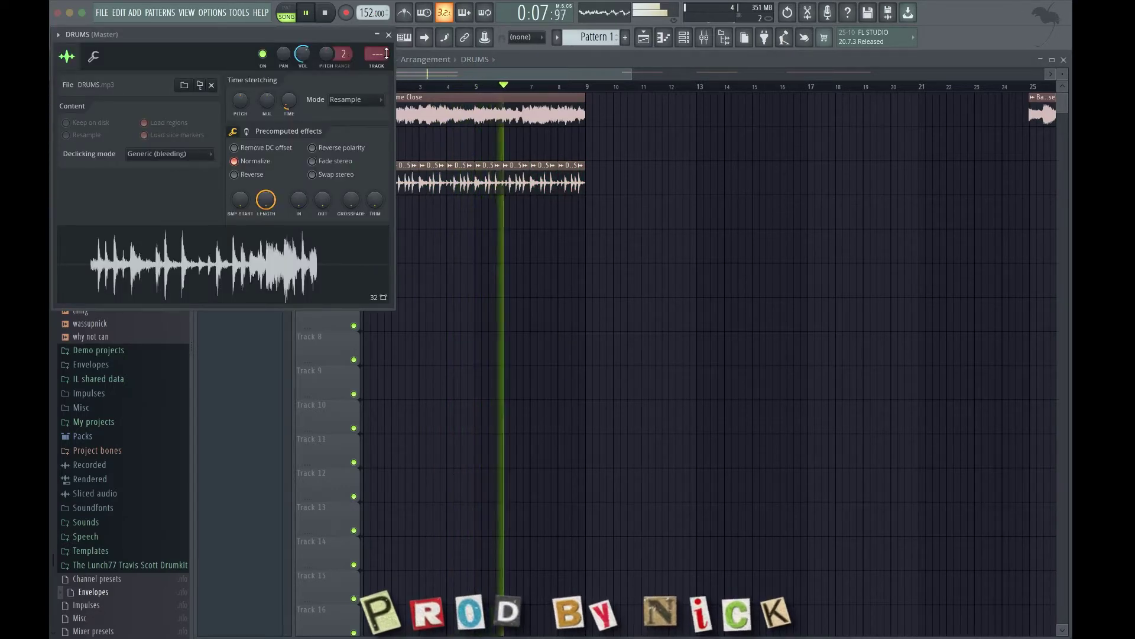
click(390, 34)
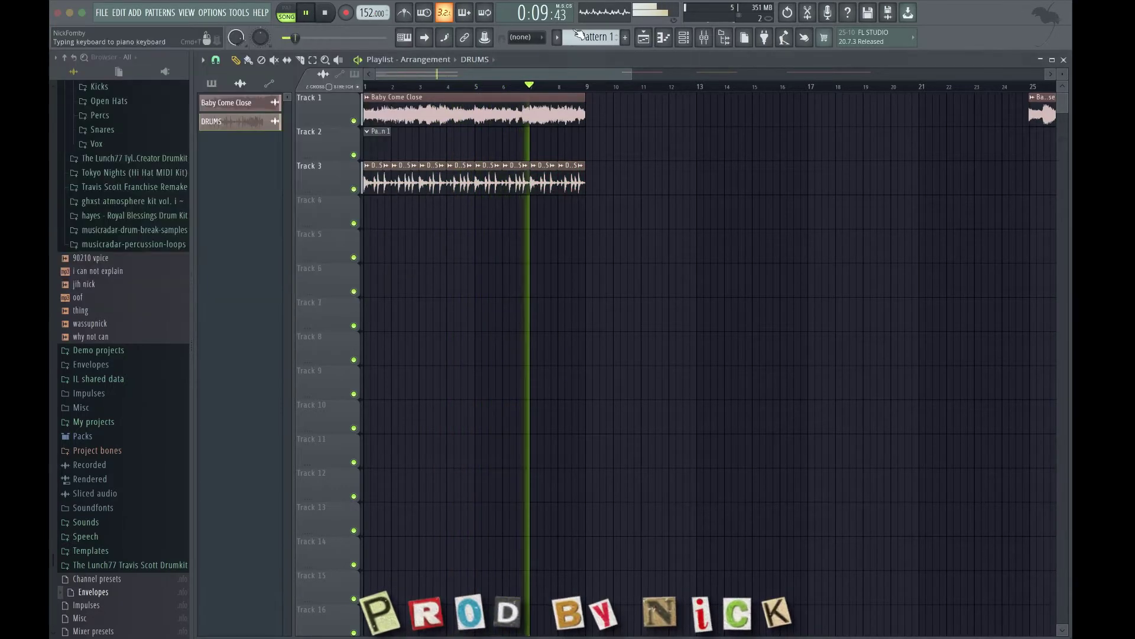
click(704, 38)
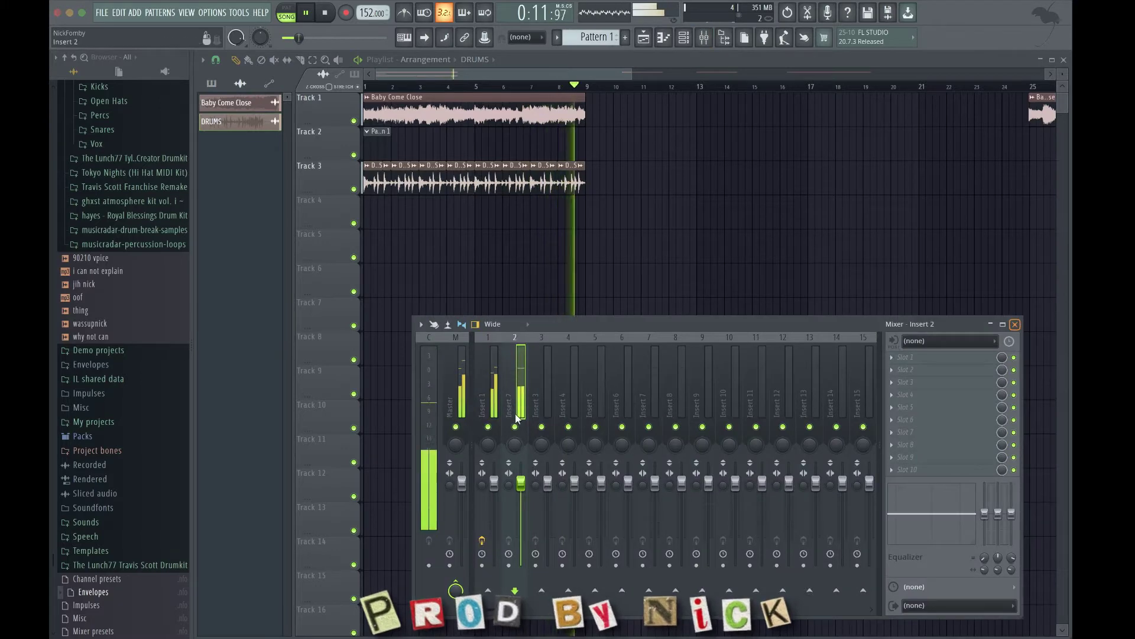
right_click(516, 417)
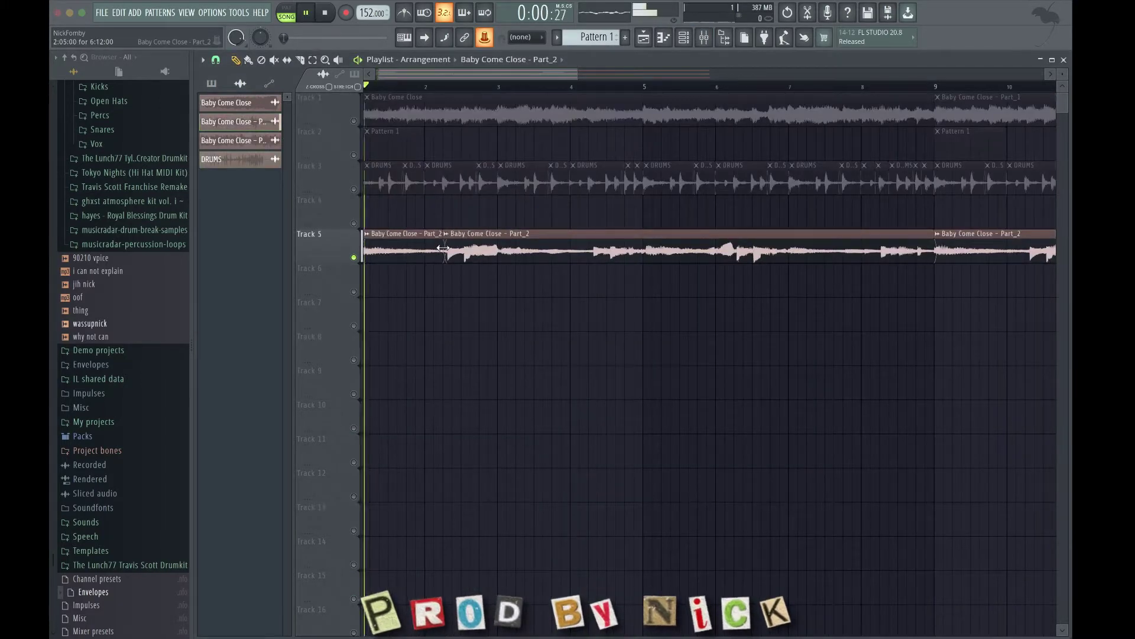
Step: Trim the second Baby Come Close - Part_2 clip on track 5 to start at bar 3 and slice it just past bar 4
drag(443, 248, 497, 251)
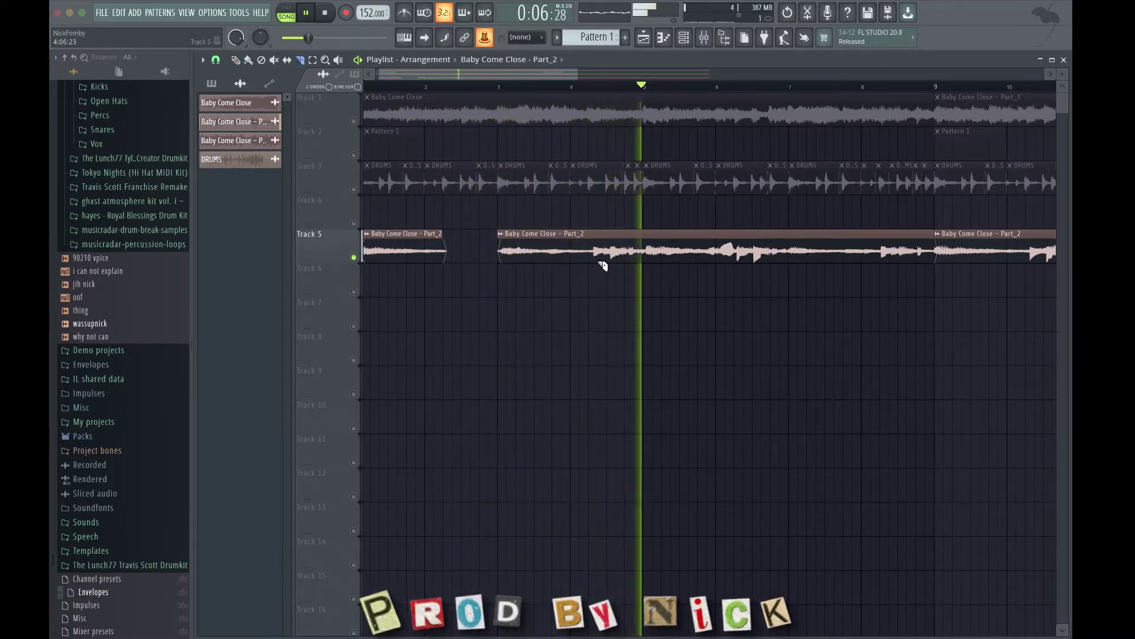
drag(591, 265, 651, 243)
key(p)
key(space)
key(space)
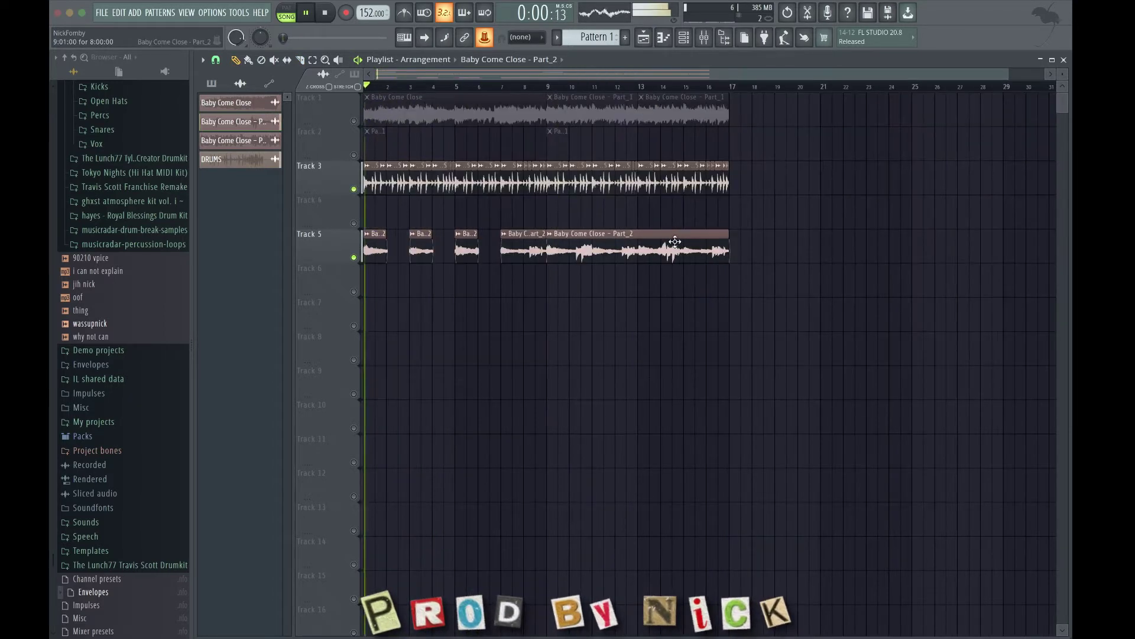
Step: Replace the long Part_2 clip from bar 9 with a copy of the preceding chopped clips, and audition it with track 1 briefly unmuted
right_click(635, 243)
drag(577, 256, 286, 237)
key(ctrl+b)
right_click(473, 330)
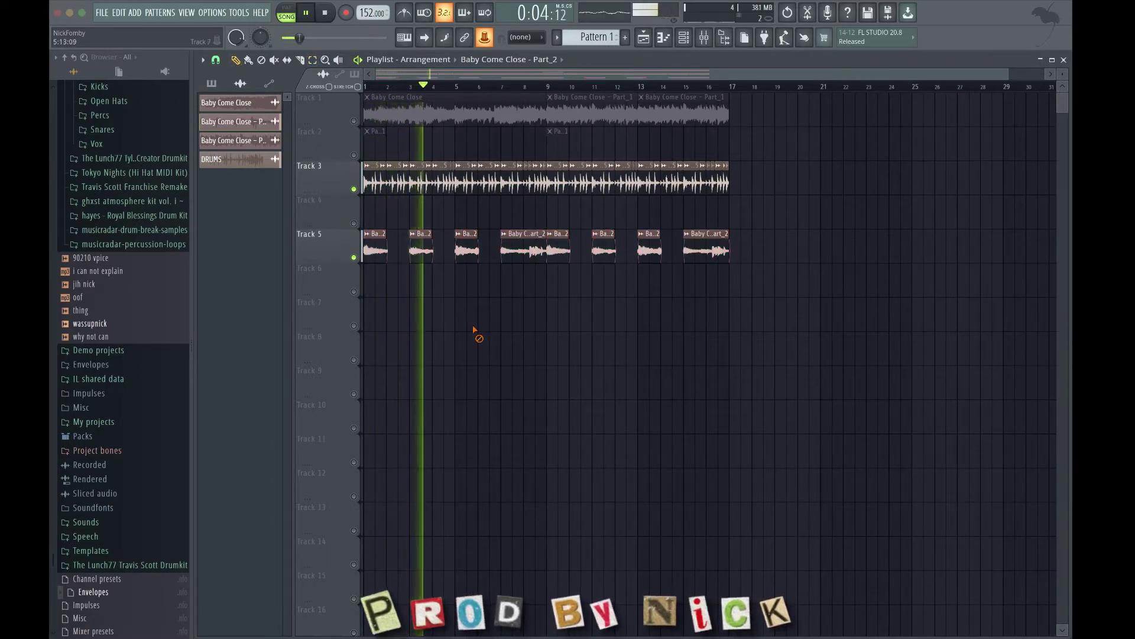
click(354, 122)
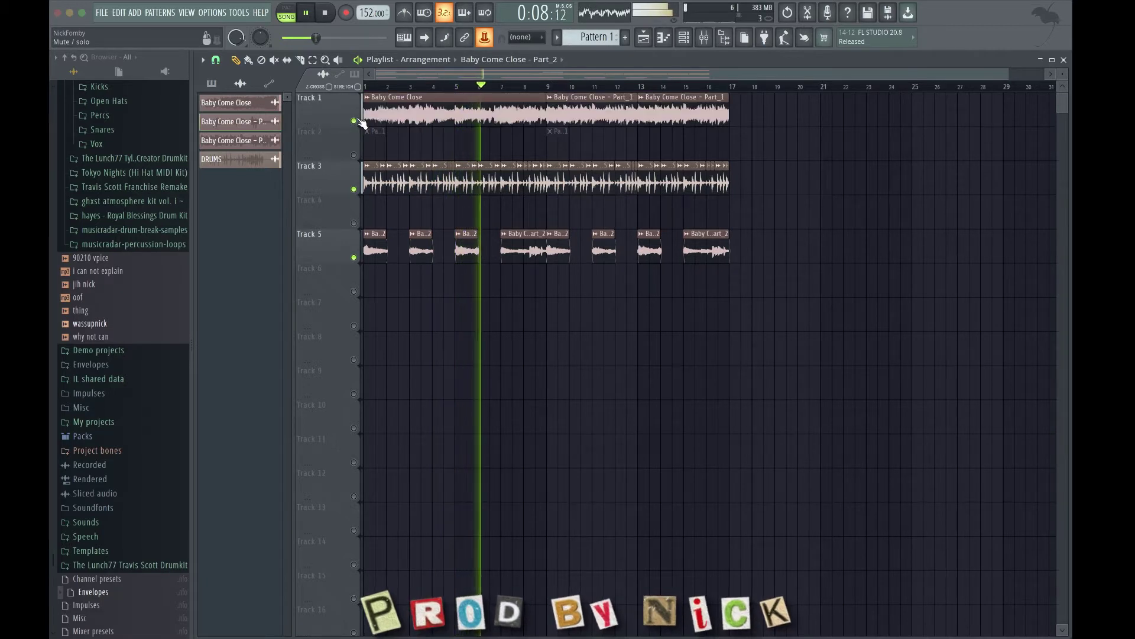
click(354, 121)
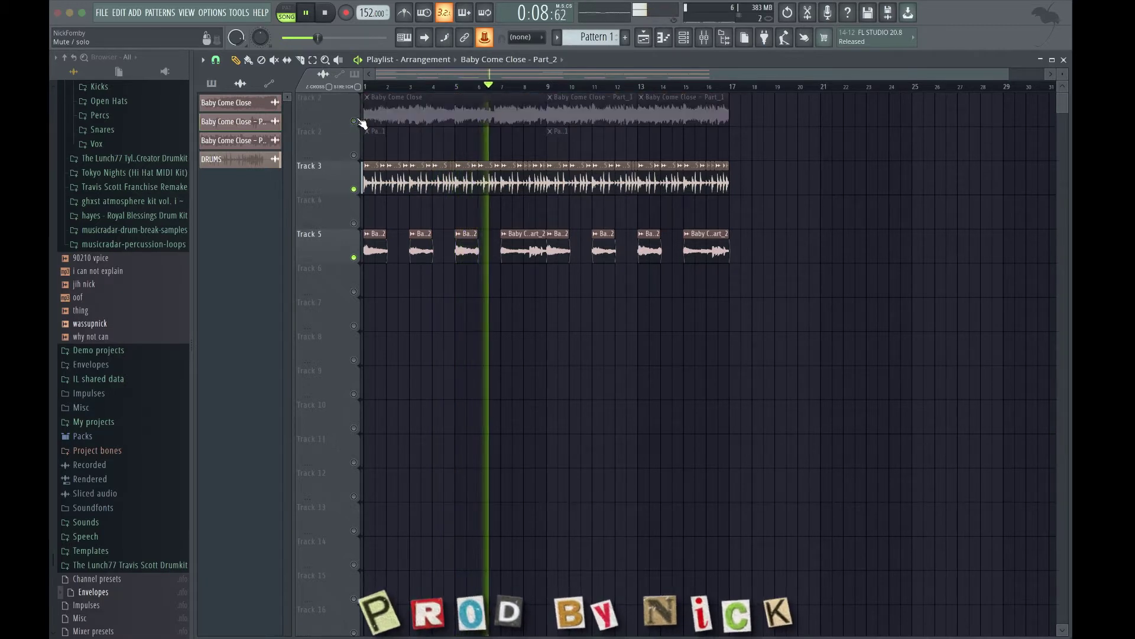
Step: Adjust Insert 2's volume in the mixer and add Fruity Reeverb 2 to the second effect slot of Insert 3
click(703, 38)
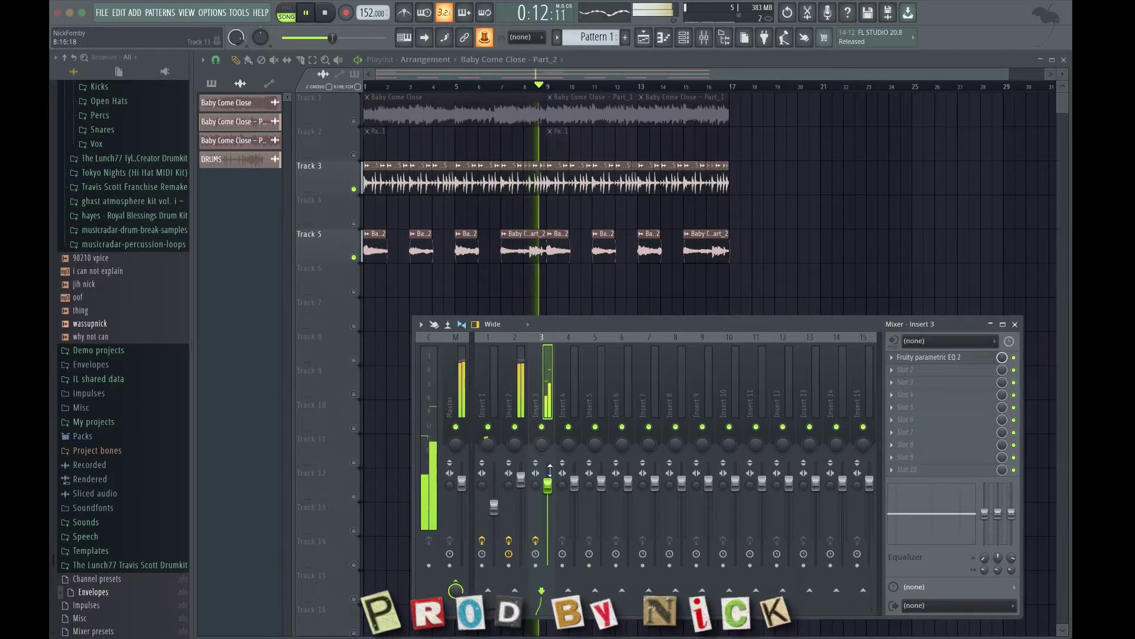
click(521, 480)
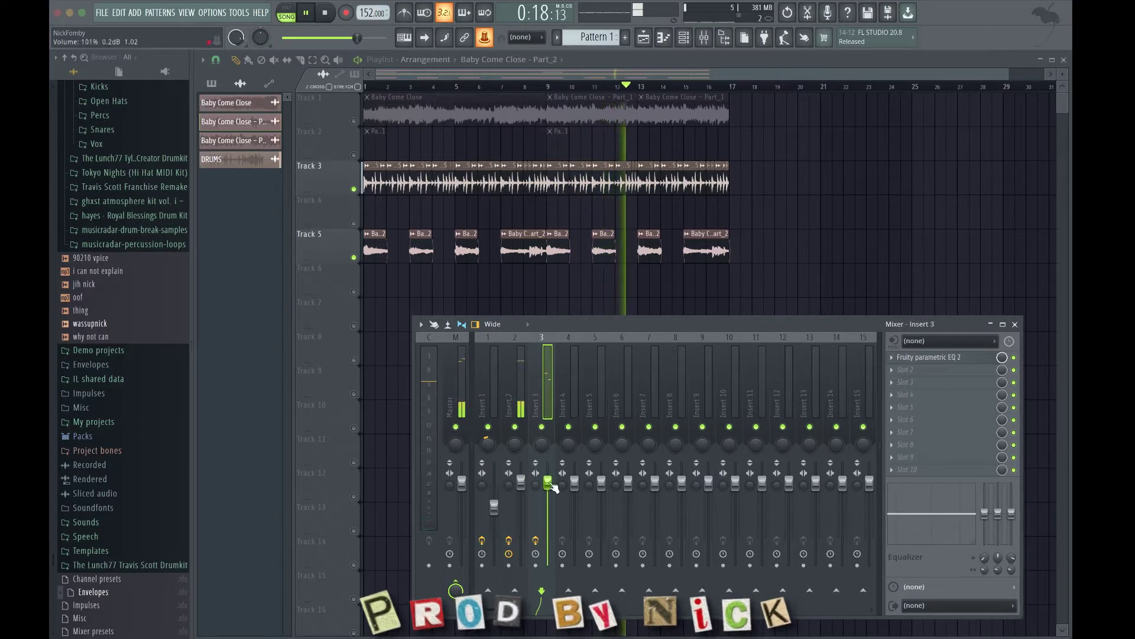
click(934, 371)
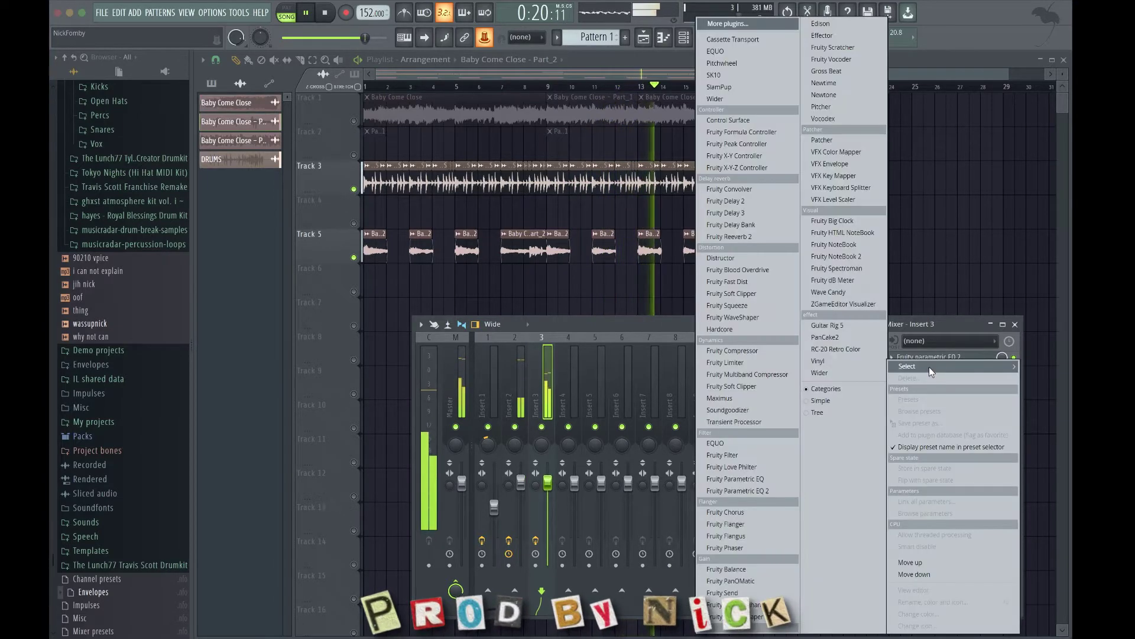
click(766, 236)
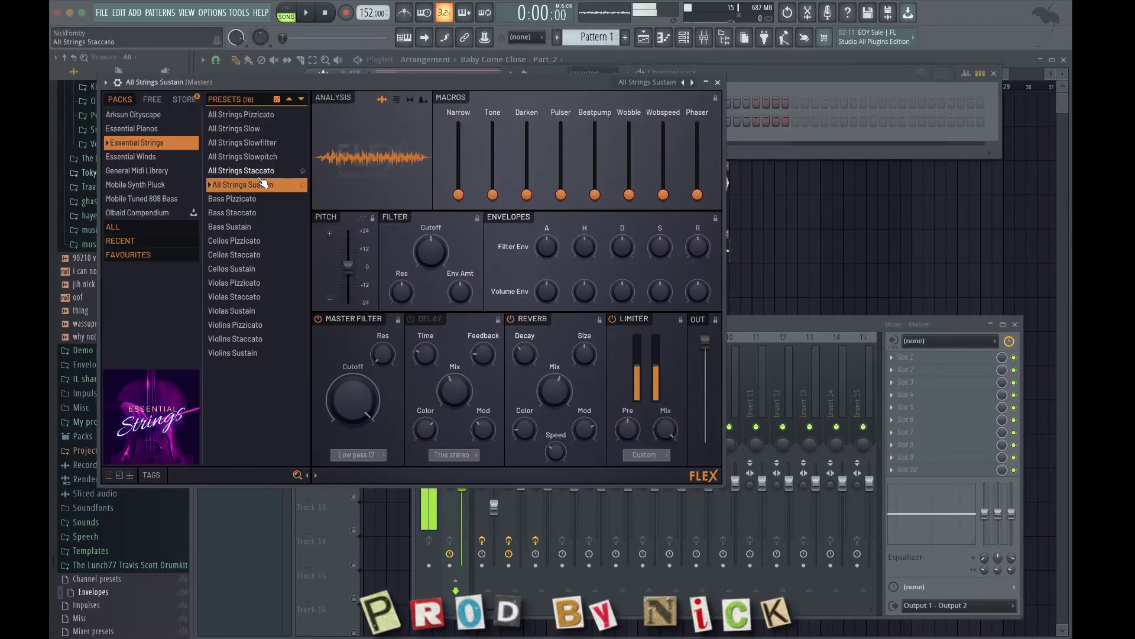
Step: Close the FLEX strings instrument, solo mixer Insert 3 and bring up Pattern 1 with playback running
click(718, 82)
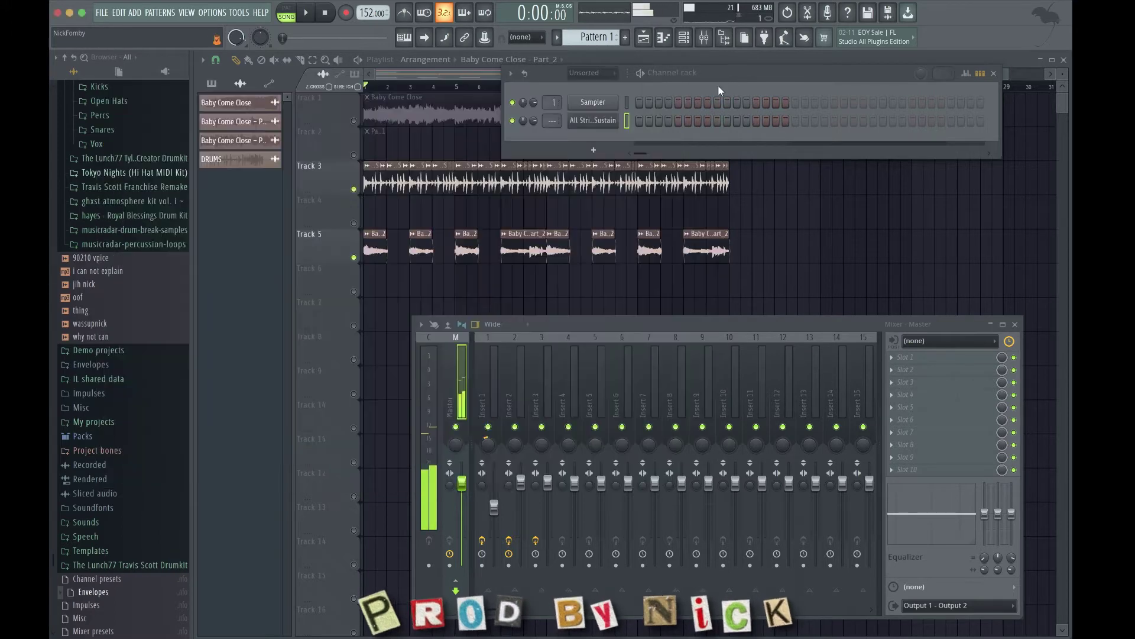
right_click(542, 427)
key(space)
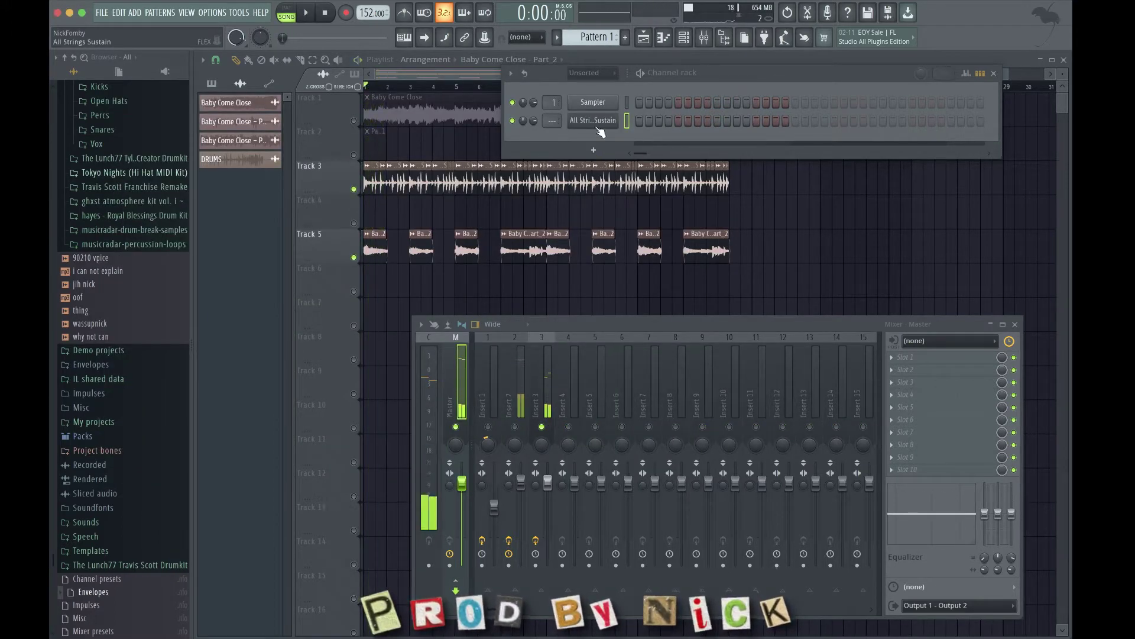
double_click(376, 152)
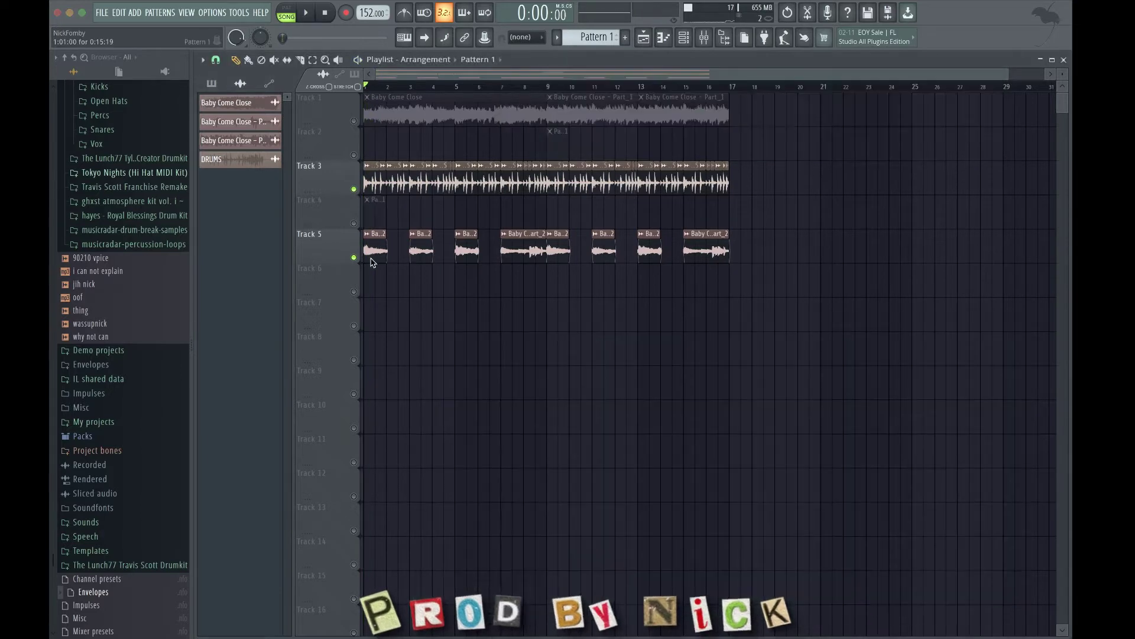
key(space)
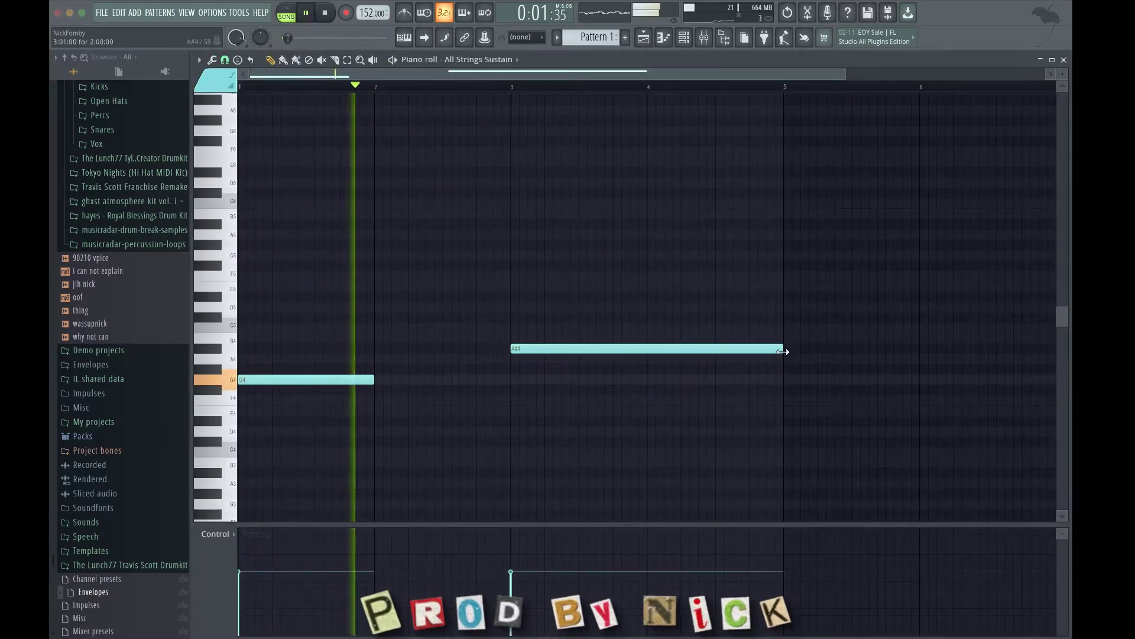
Step: In the All Strings Sustain piano roll, shorten the A#4 note at bar 3 to one bar, delete it and place it again
drag(790, 360, 651, 366)
scroll(651, 365, down, 2)
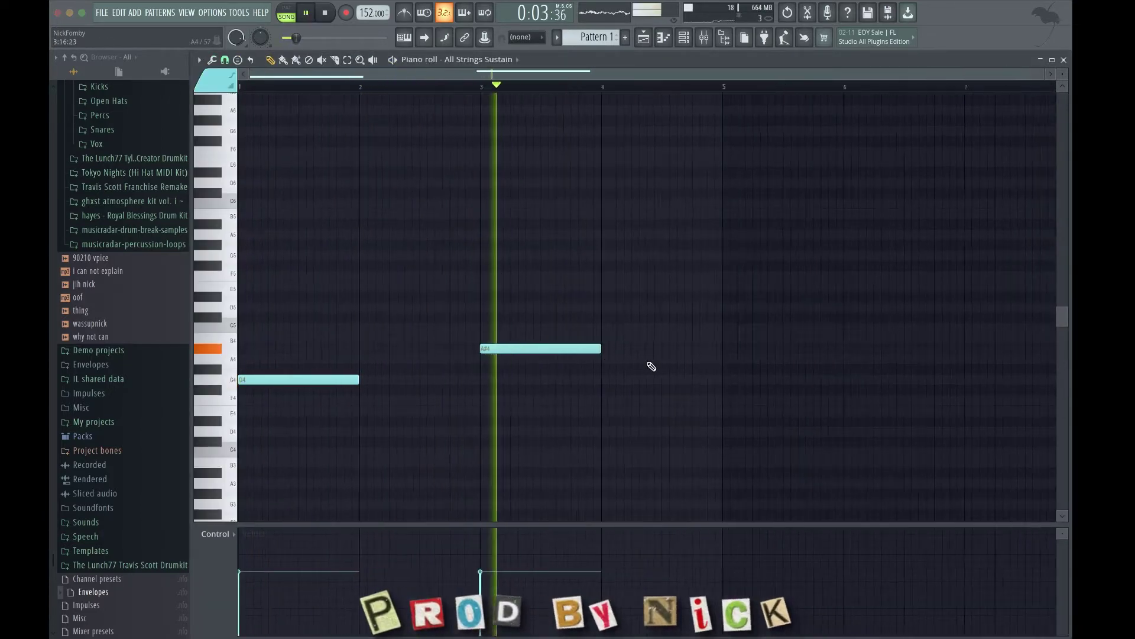
key(space)
right_click(512, 351)
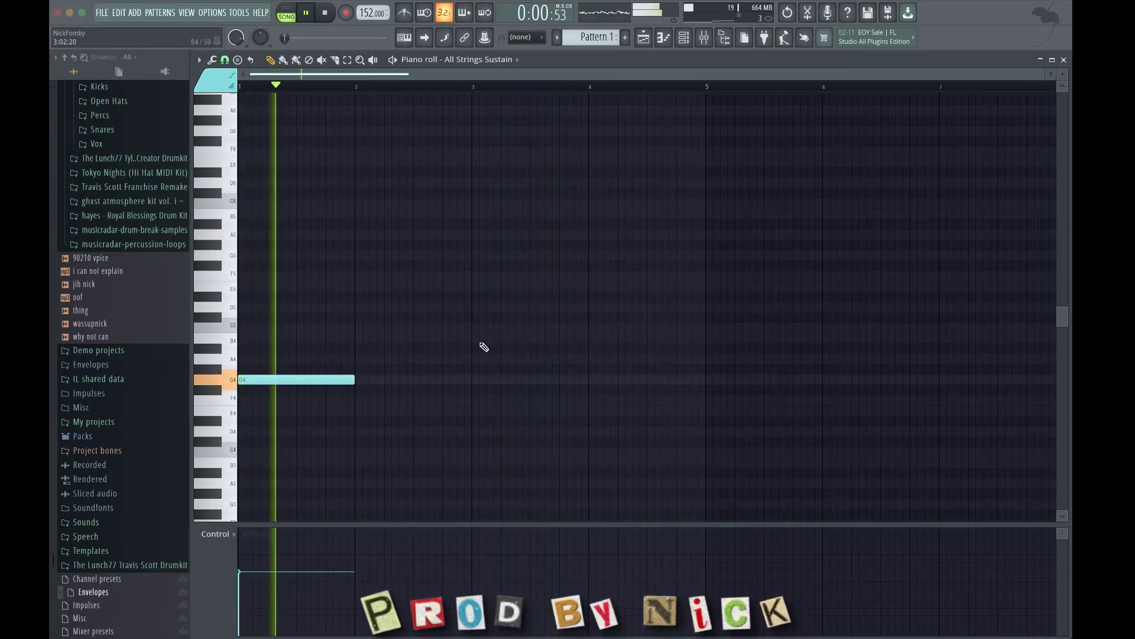
click(473, 348)
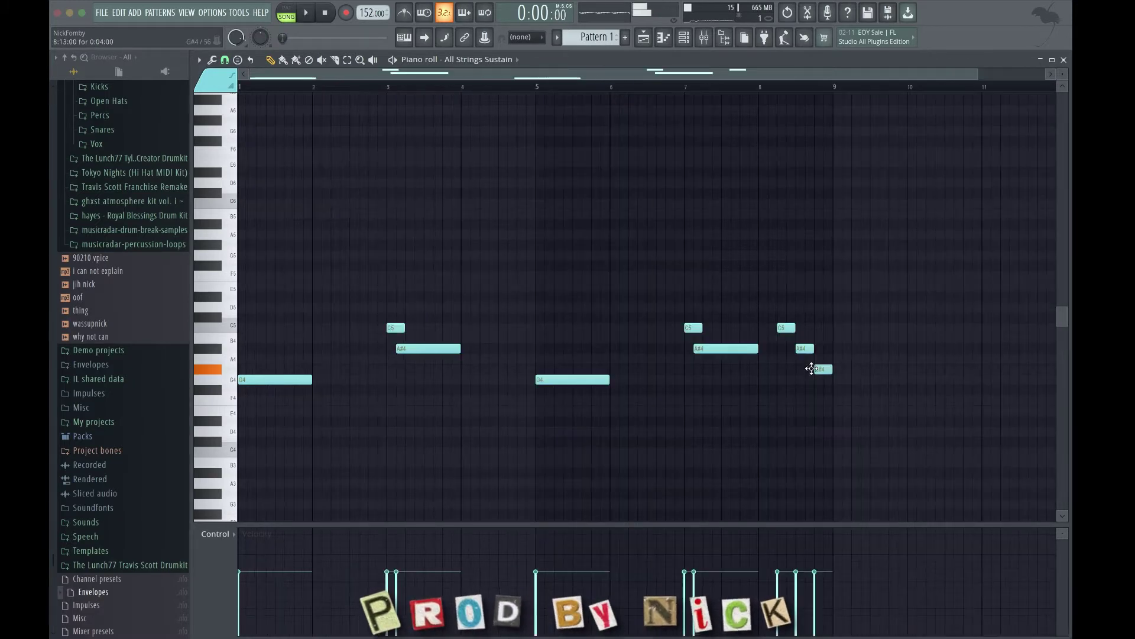
Step: Stack a two-bar D5 note at bar 1 and a D#5 note just after bar 3 in the All Strings Sustain piano roll, auditioning them
key(space)
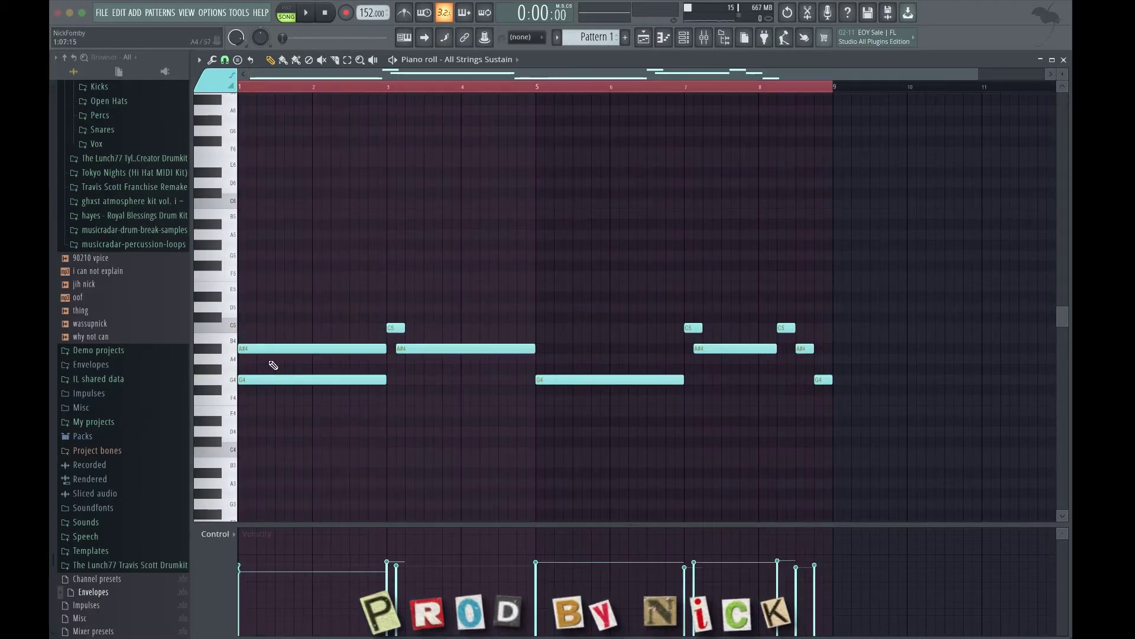
key(space)
drag(256, 320, 235, 314)
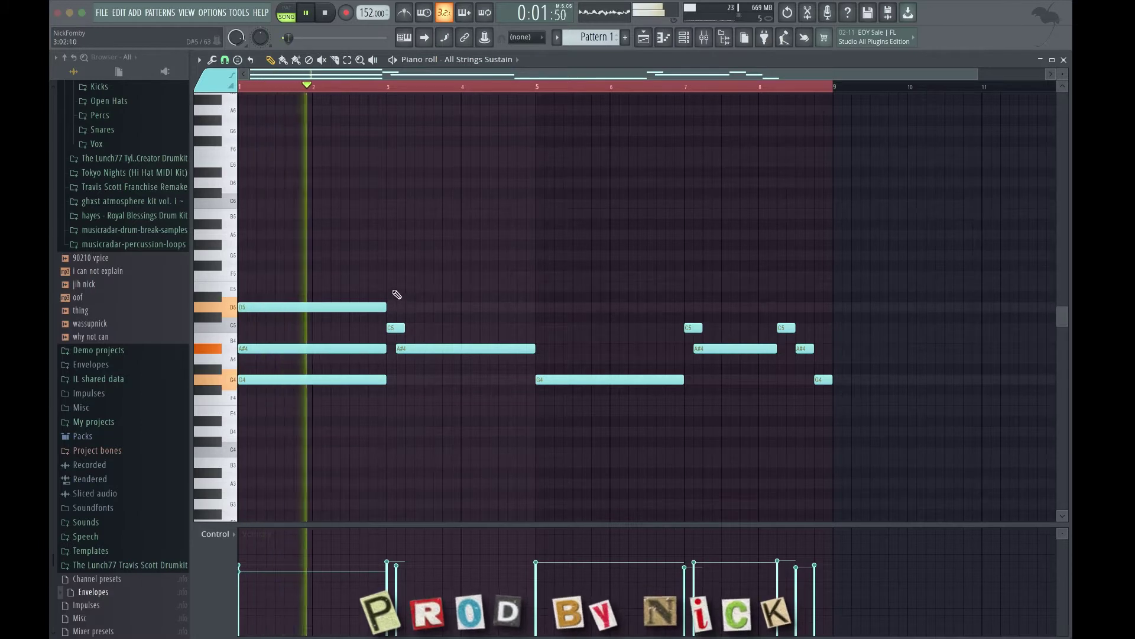
key(space)
click(398, 297)
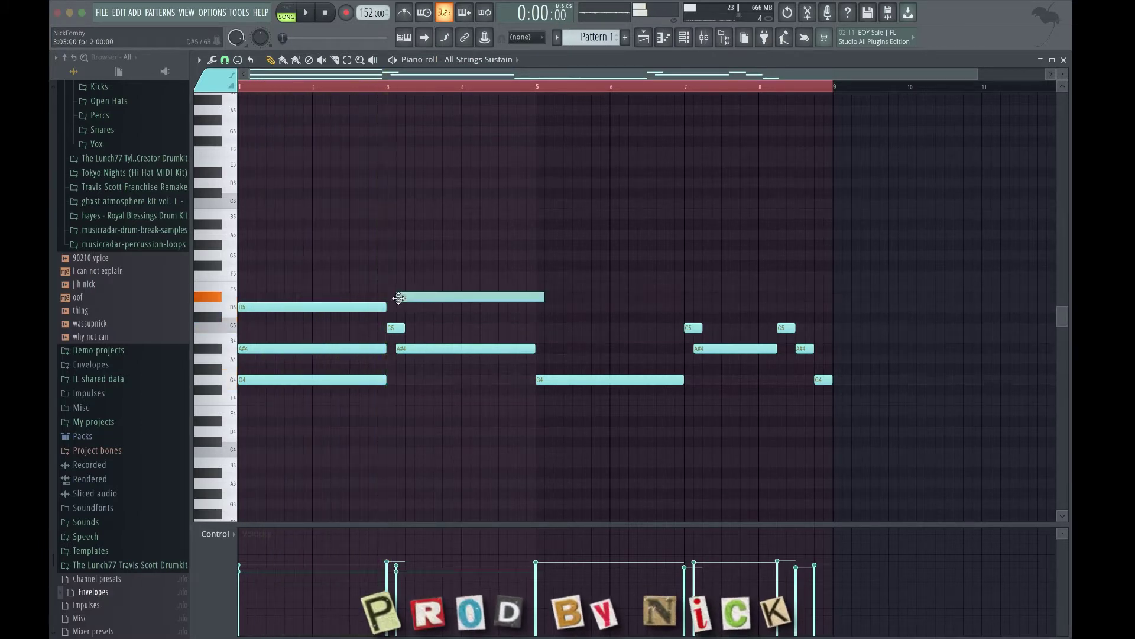
key(space)
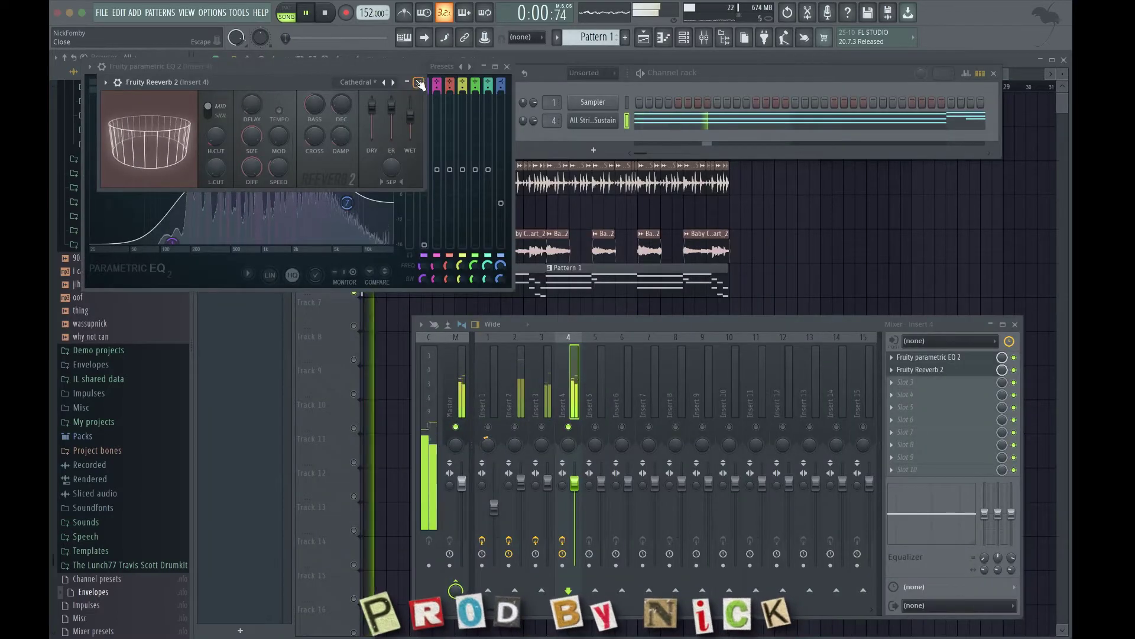
Step: Boost band 4 near 637 Hz in Insert 4's Parametric EQ 2 and close its reverb and EQ windows
click(419, 84)
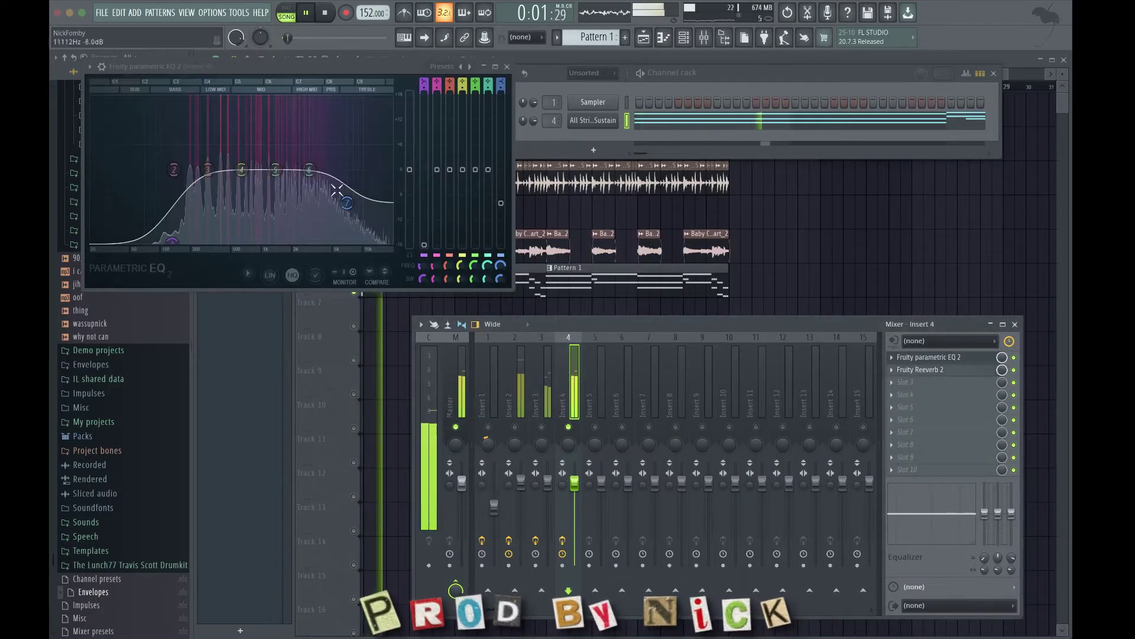
drag(241, 156, 241, 161)
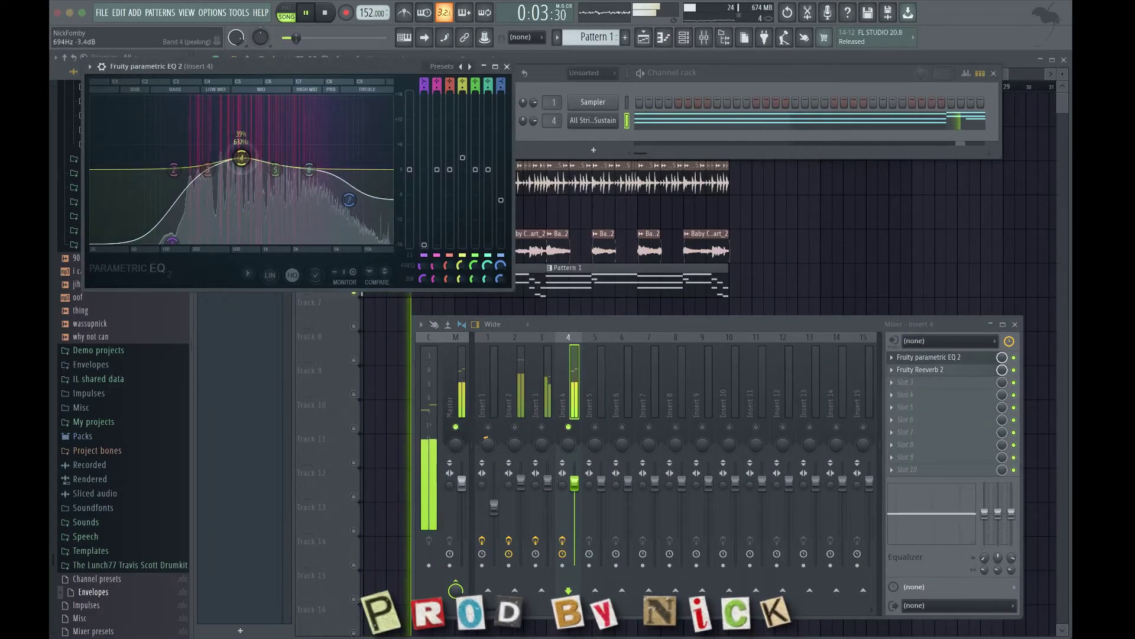
click(507, 66)
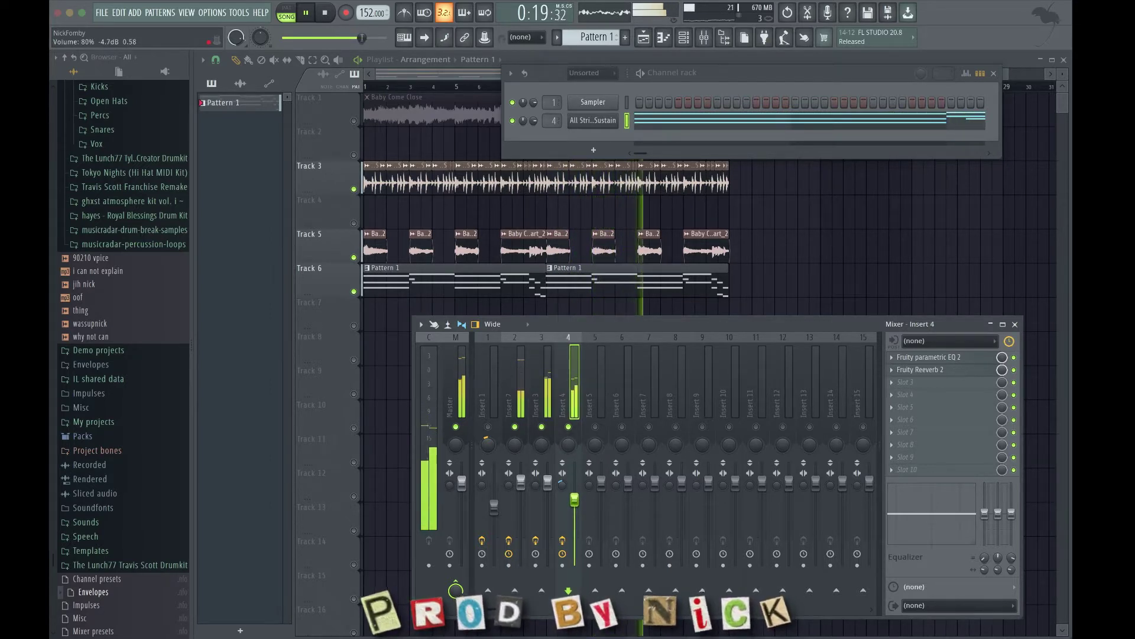
scroll(157, 396, up, 8)
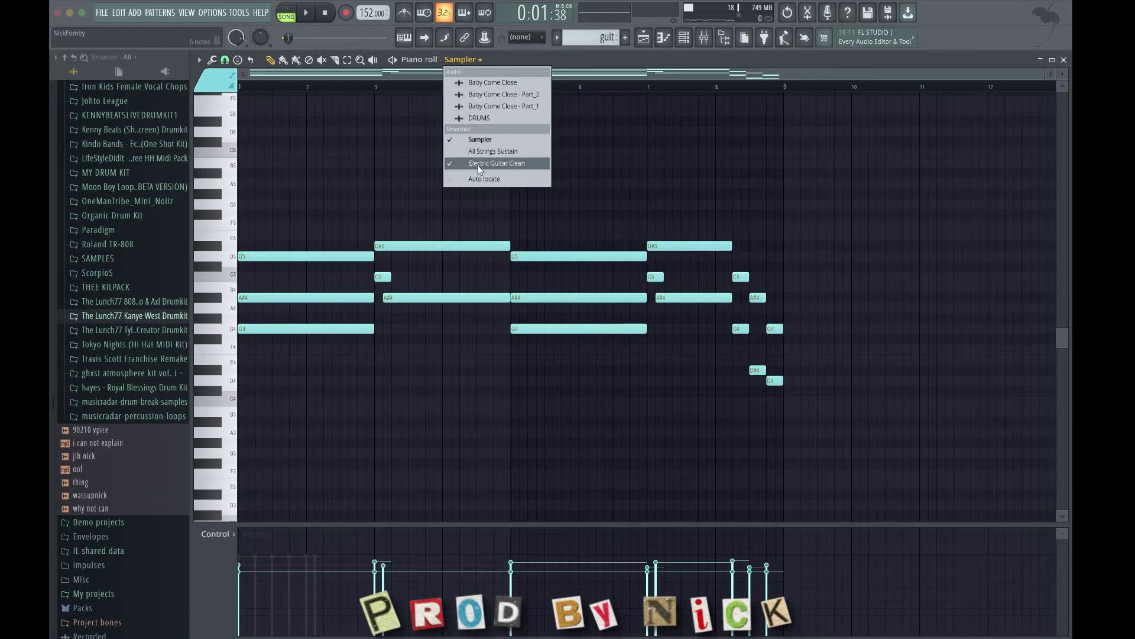
Step: In the Electric Guitar Clean piano roll, delete the last two short D5 notes of the opening run and strum the finished part
click(477, 165)
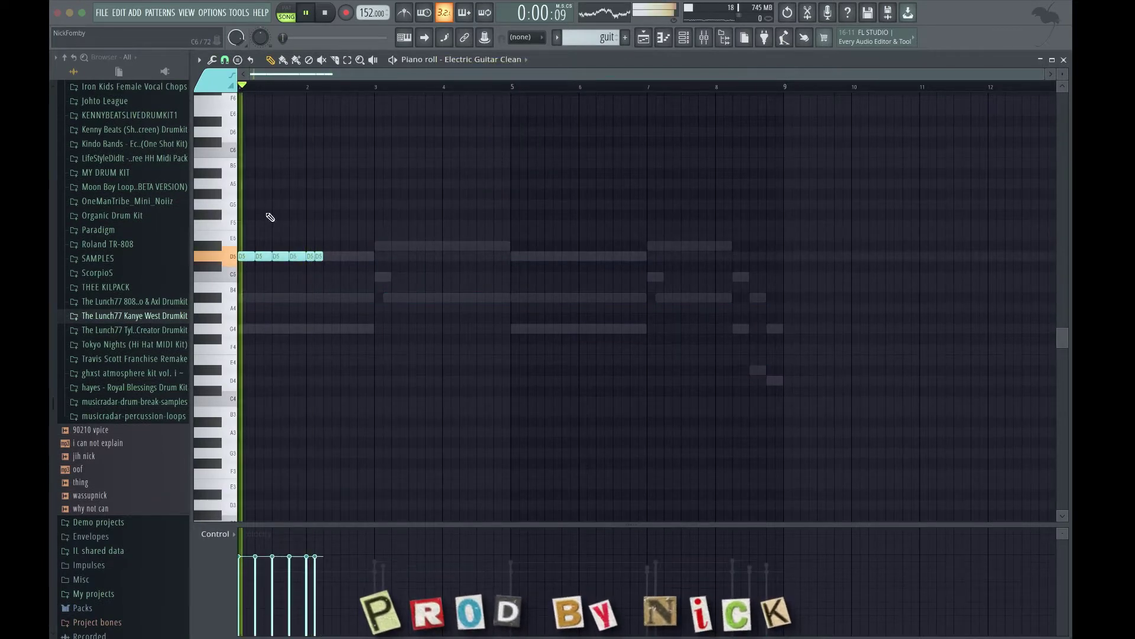
right_click(310, 257)
right_click(318, 258)
key(space)
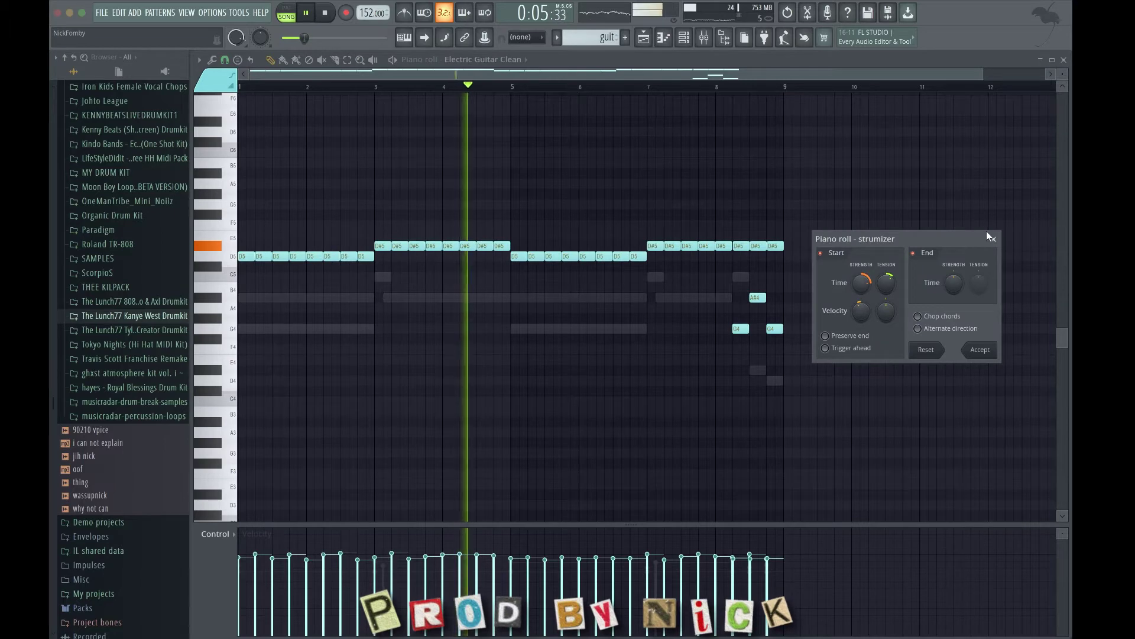
key(Return)
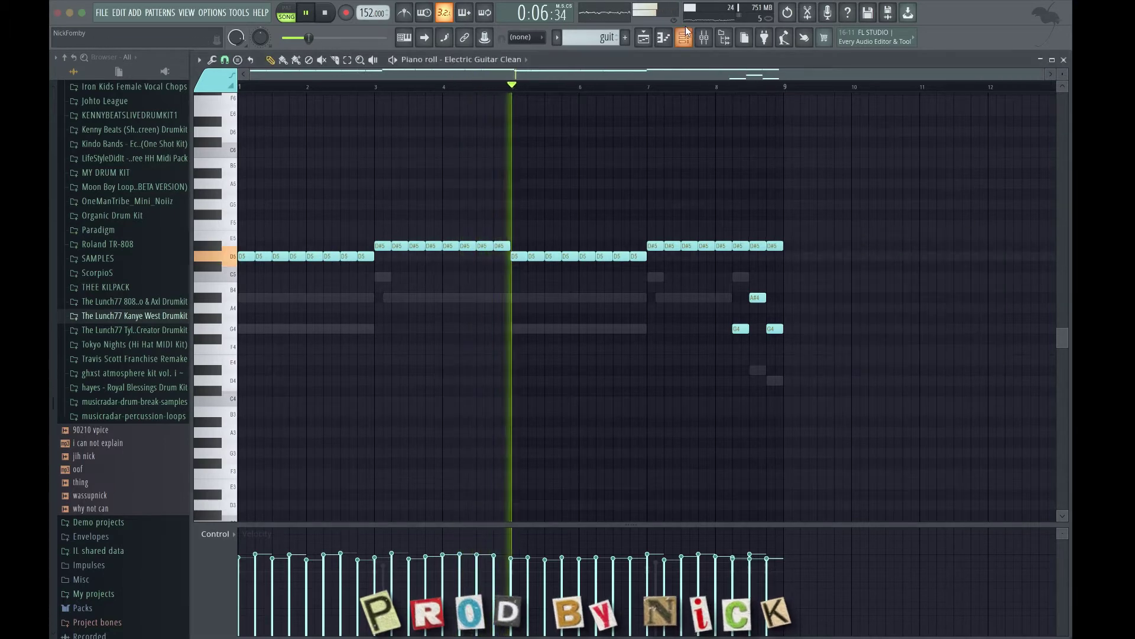
Step: Close Guitar Rig 5 on Insert 5 and Fruity Reeverb 2 on Insert 6, hide the mixer and restart playback
click(707, 39)
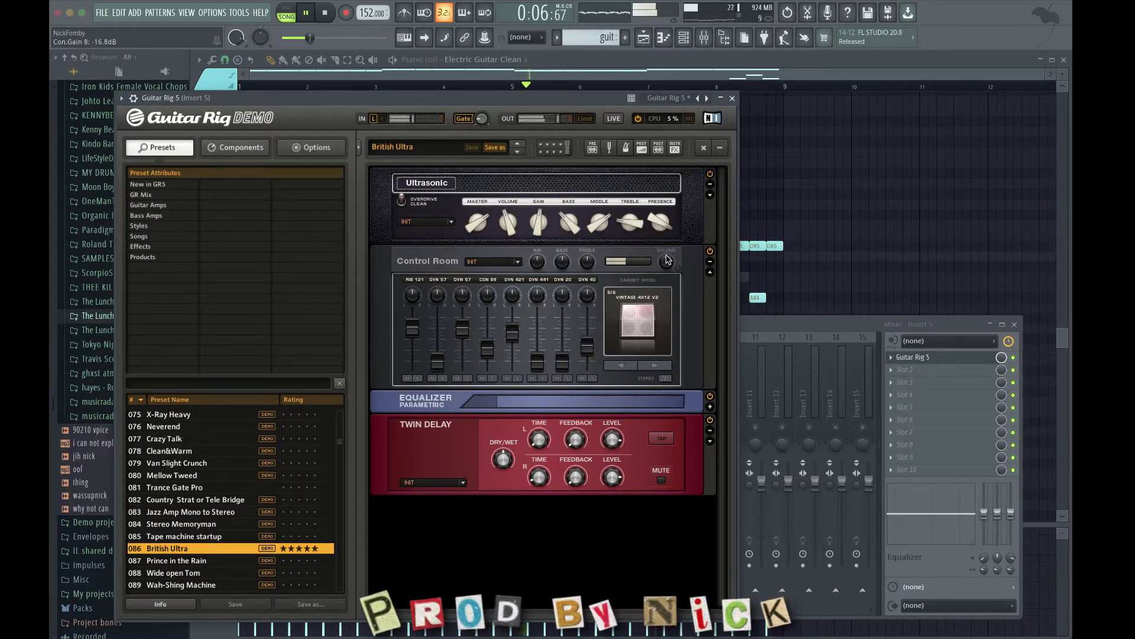
click(732, 98)
key(F9)
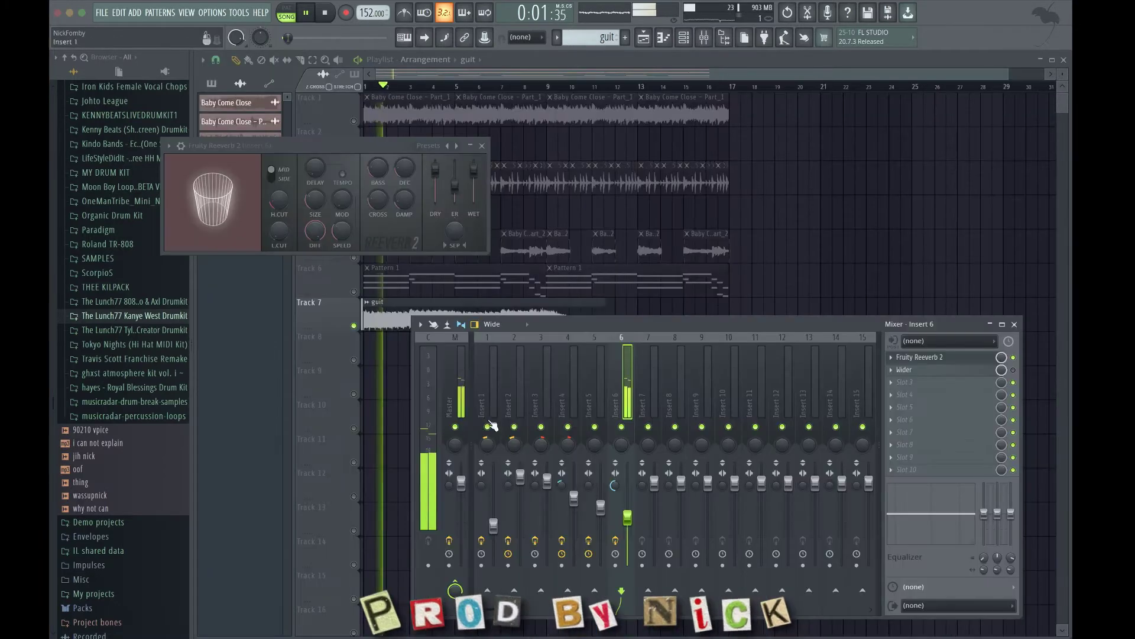
click(482, 145)
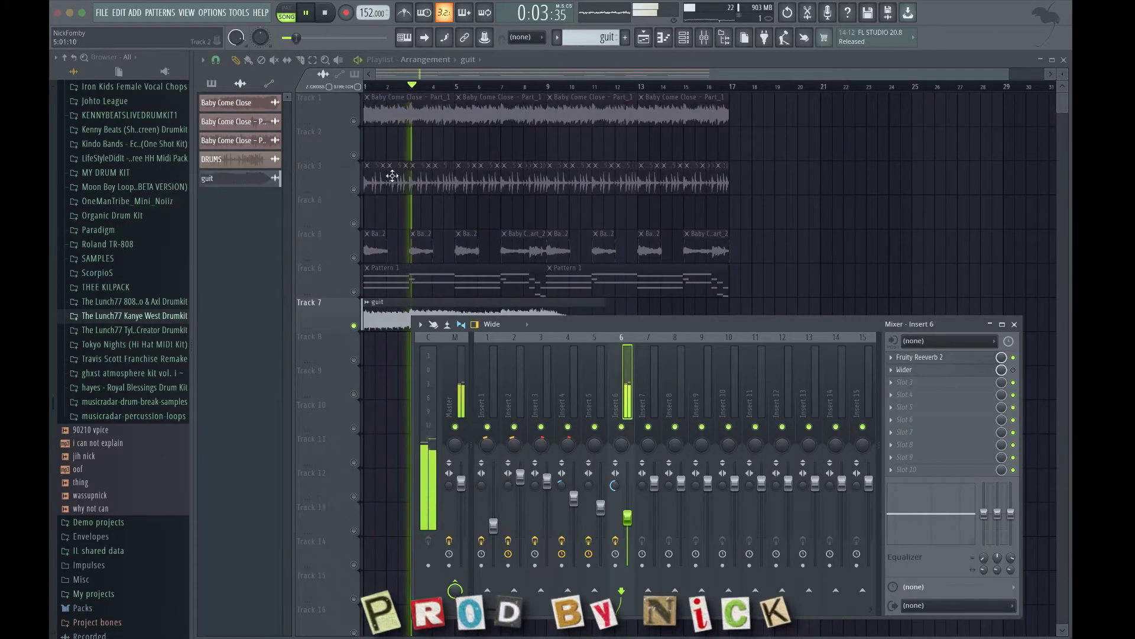
key(F9)
key(space)
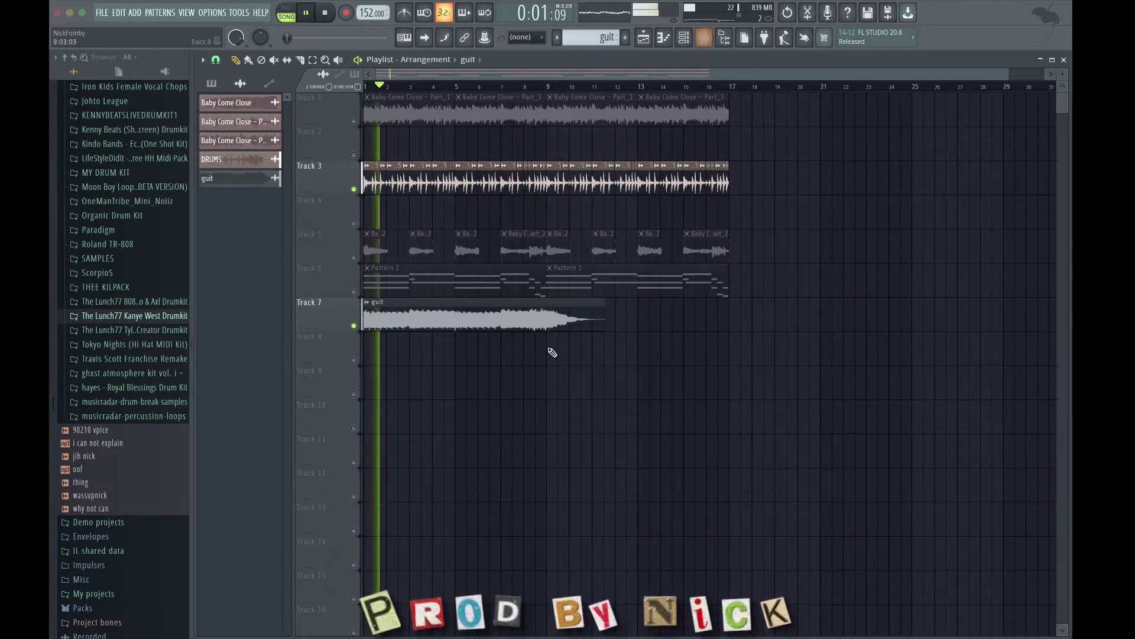
Step: Cut off the guit clip's tail at bar 9, duplicate the clip from bar 9, and unmute the sample chops on track 5
key(c)
mouse_move(548, 350)
mouse_down()
mouse_move(547, 305)
mouse_move(443, 330)
mouse_move(425, 319)
mouse_up()
key(p)
right_click(563, 320)
key(ctrl+b)
ctrl+click(507, 391)
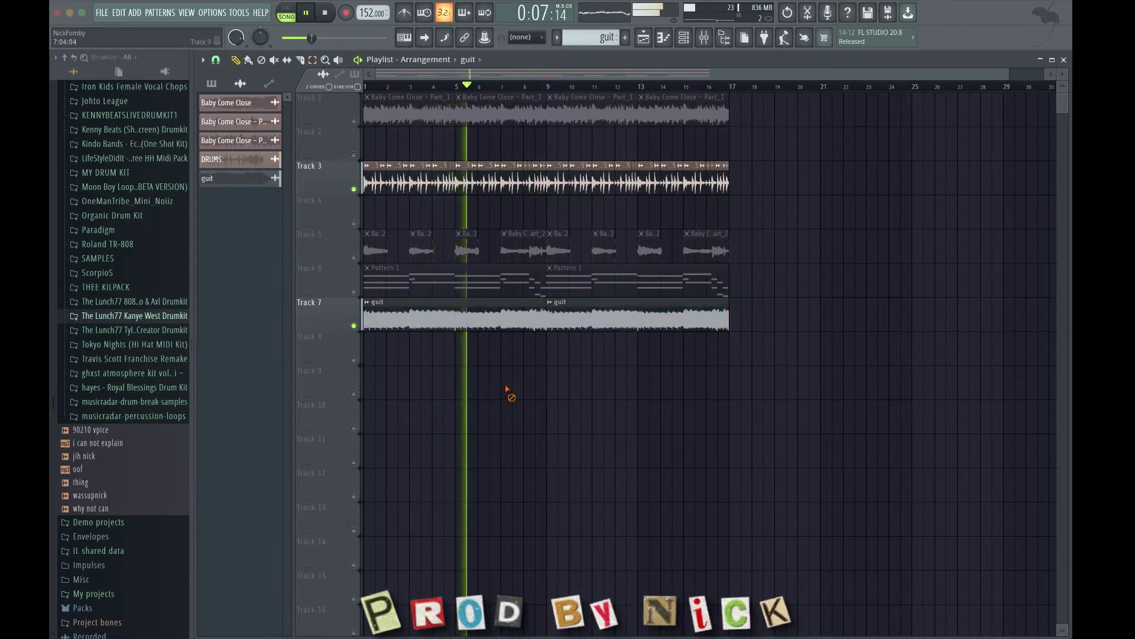
click(354, 259)
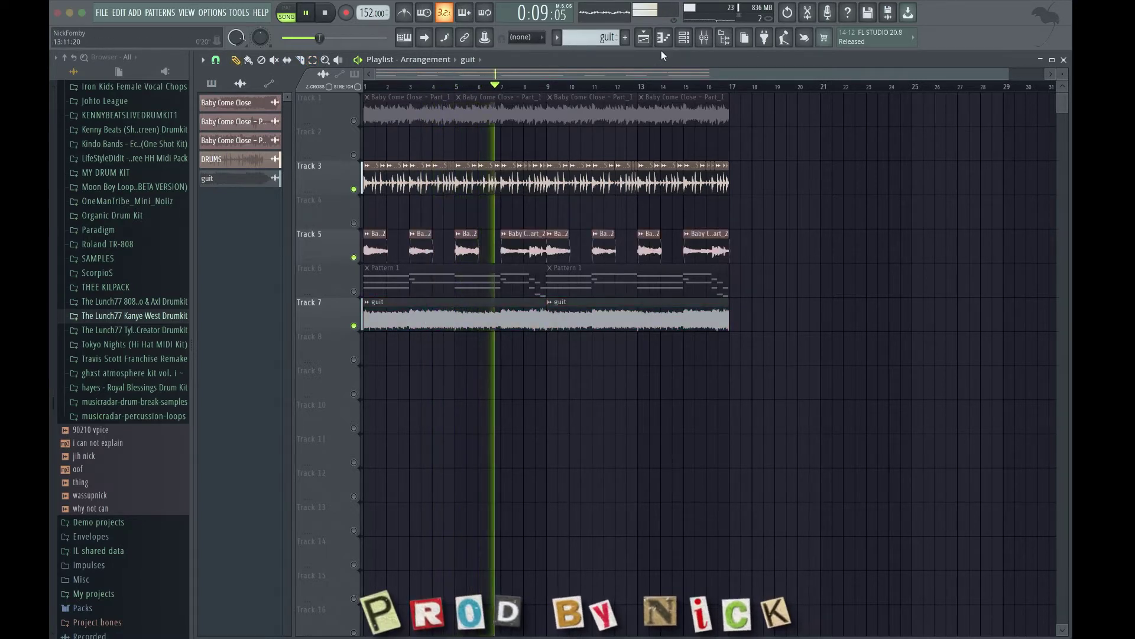
click(718, 42)
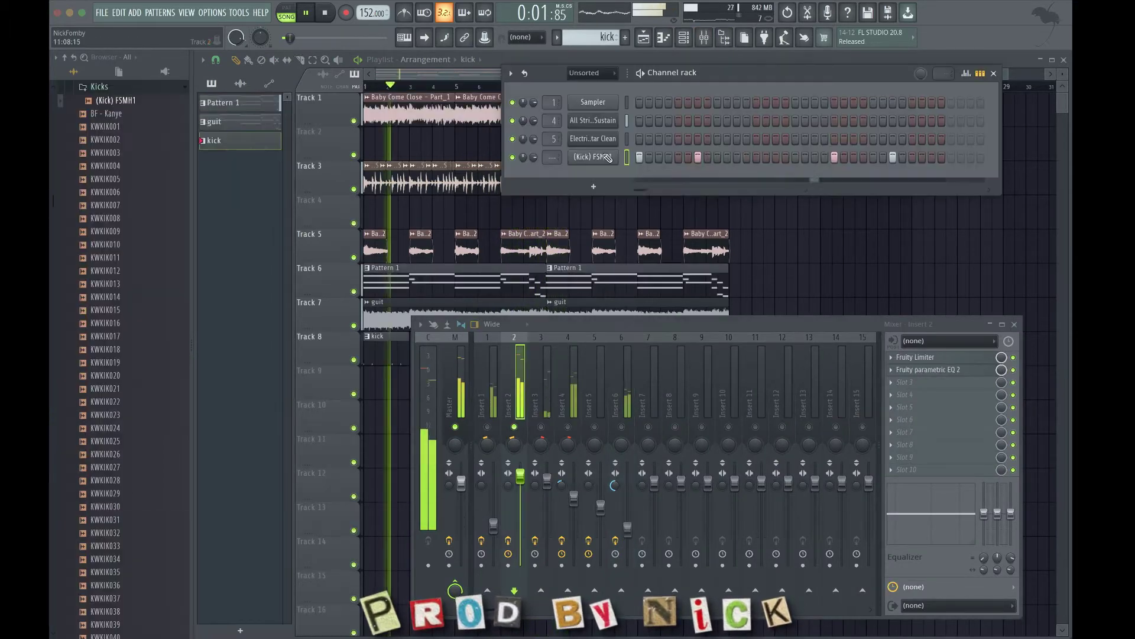
Step: Duplicate the two-bar (Kick) FSMH1 pattern into bars 3 and 4 in its piano roll
right_click(622, 154)
click(648, 156)
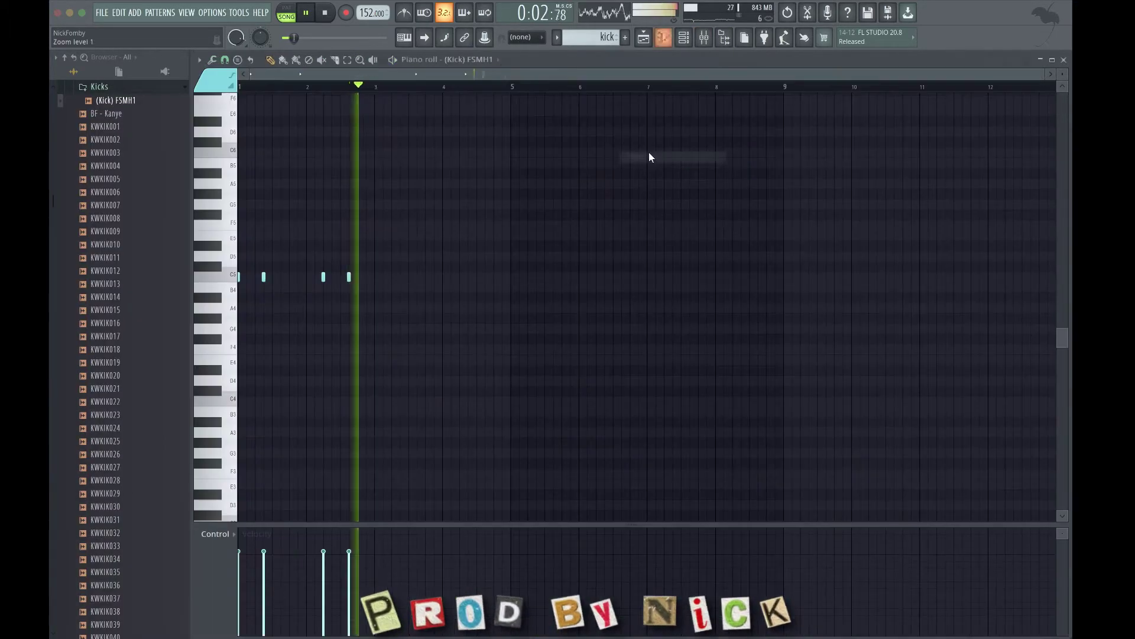
key(ctrl+a)
key(ctrl+b)
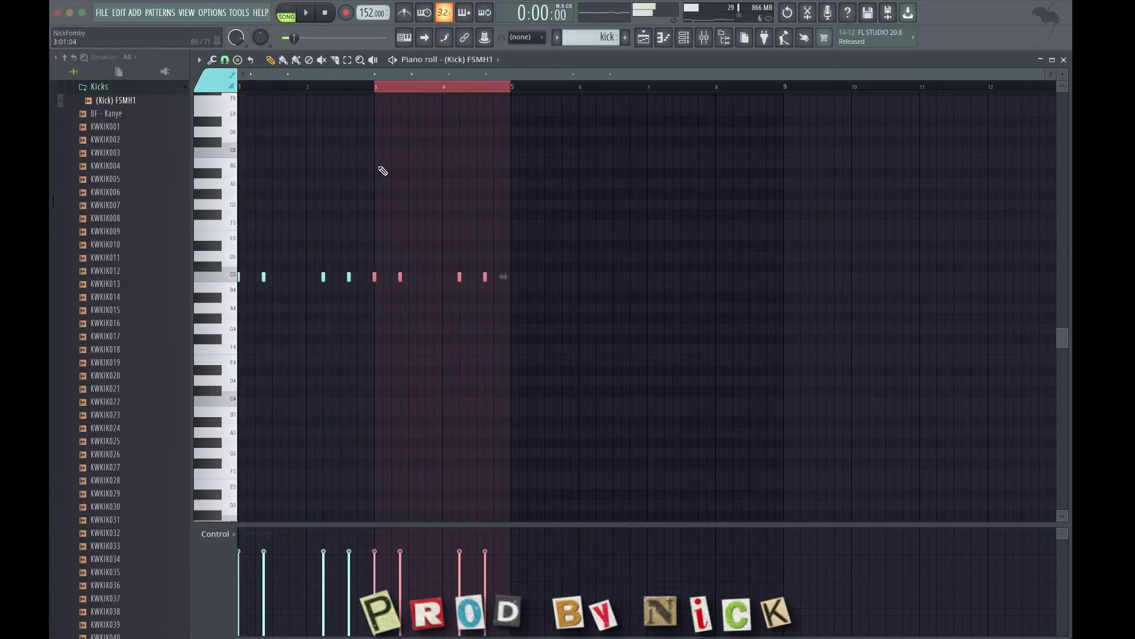
key(ctrl+d)
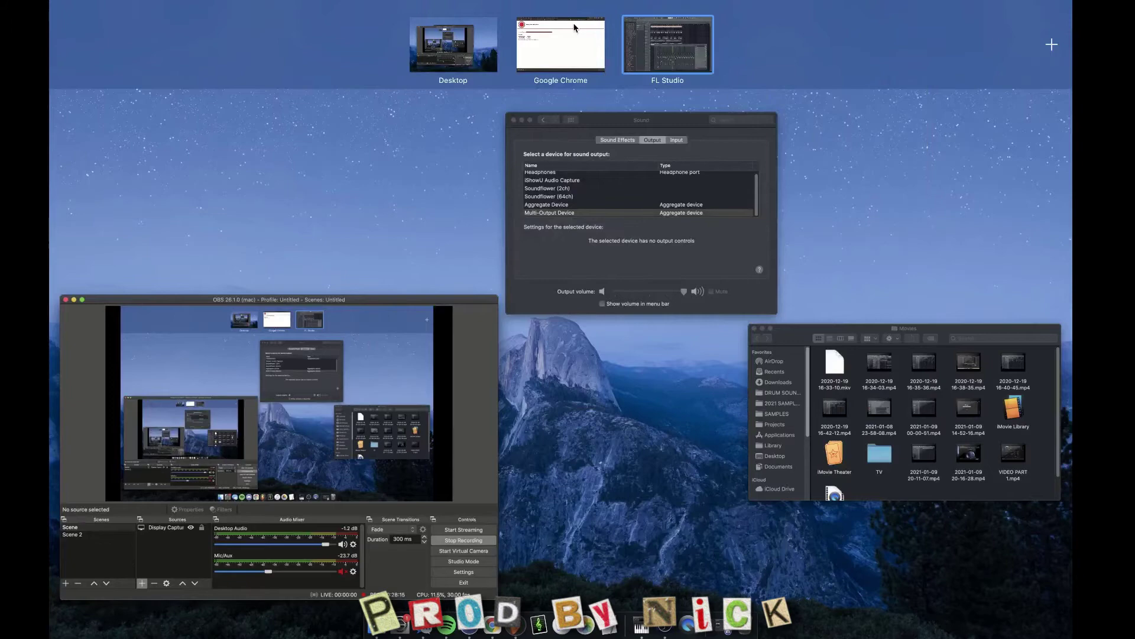
Step: Switch back to FL Studio and place the YeAhh vocal sample on track 2
click(657, 39)
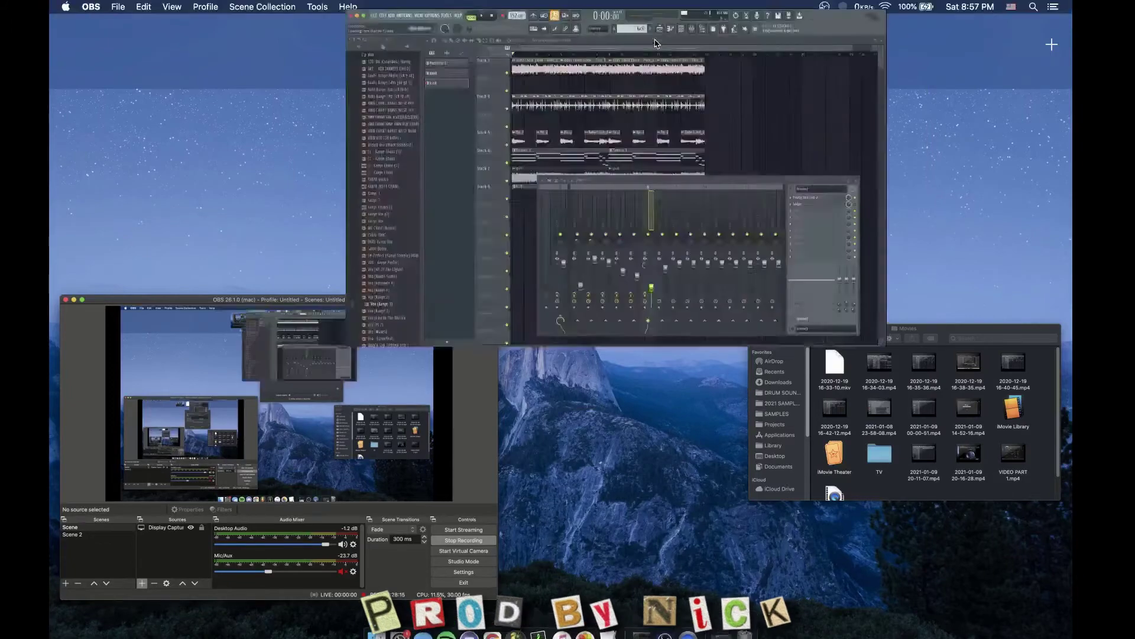
scroll(116, 532, down, 5)
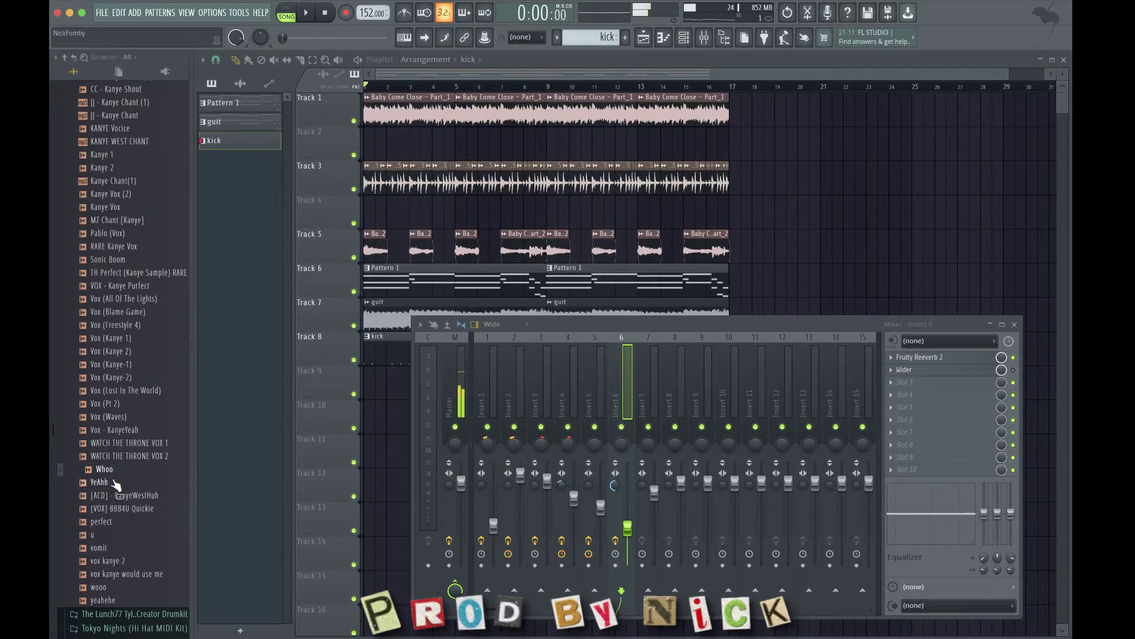
drag(118, 483, 406, 157)
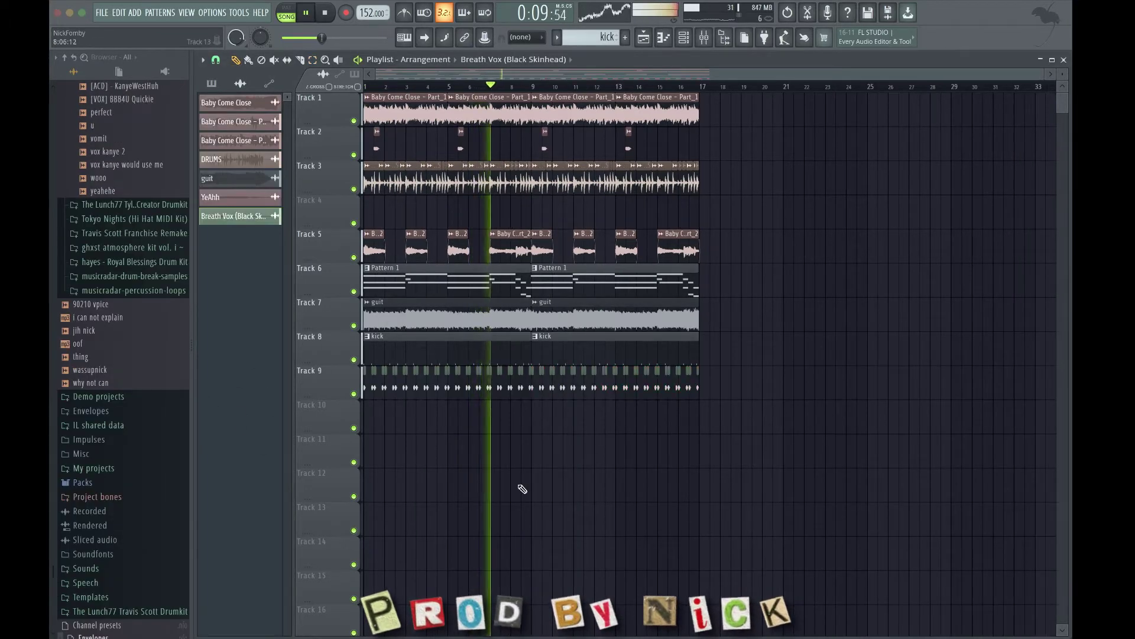
Step: Raise the pitch of the Breath Vox (Black Skinhead) sample with Auto stretch mode and route it to mixer track 8
double_click(500, 391)
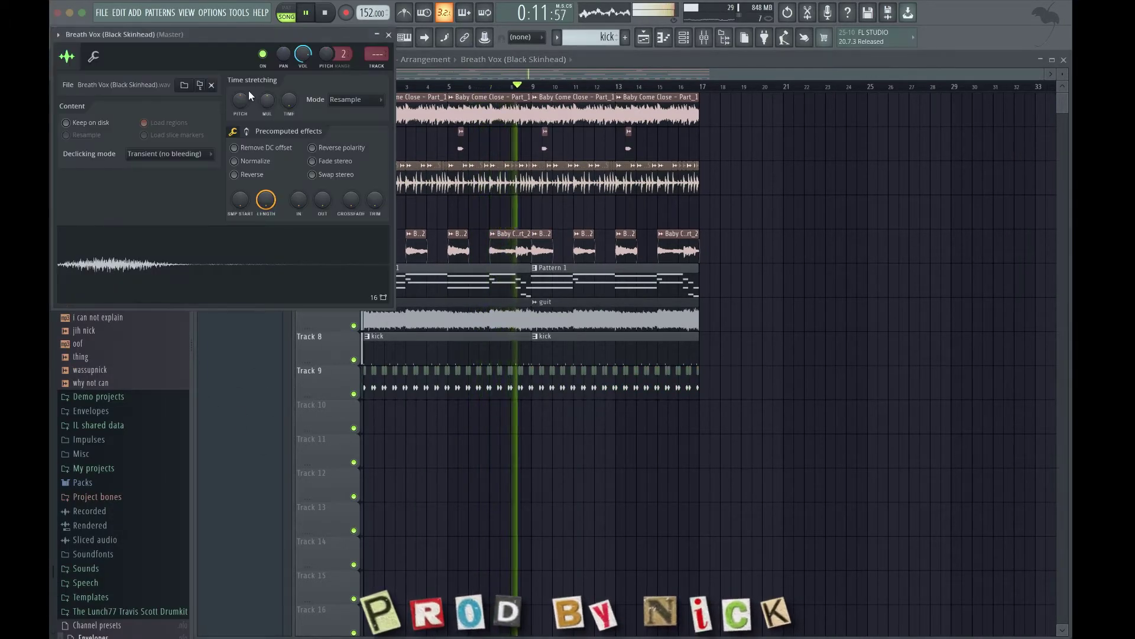
drag(245, 101, 244, 102)
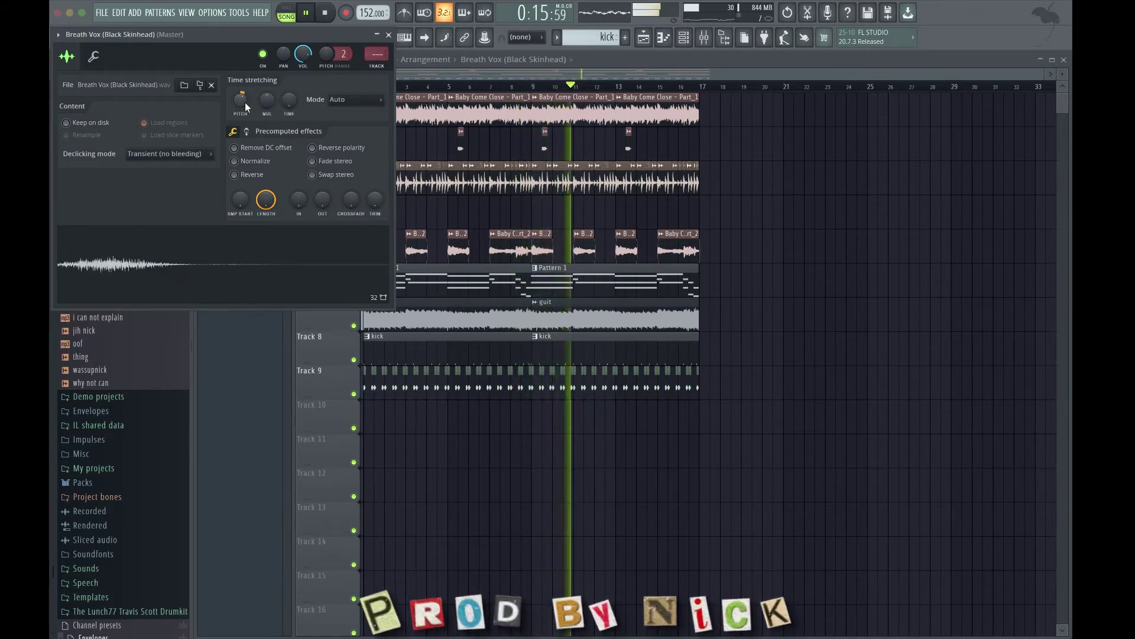
drag(382, 57, 389, 48)
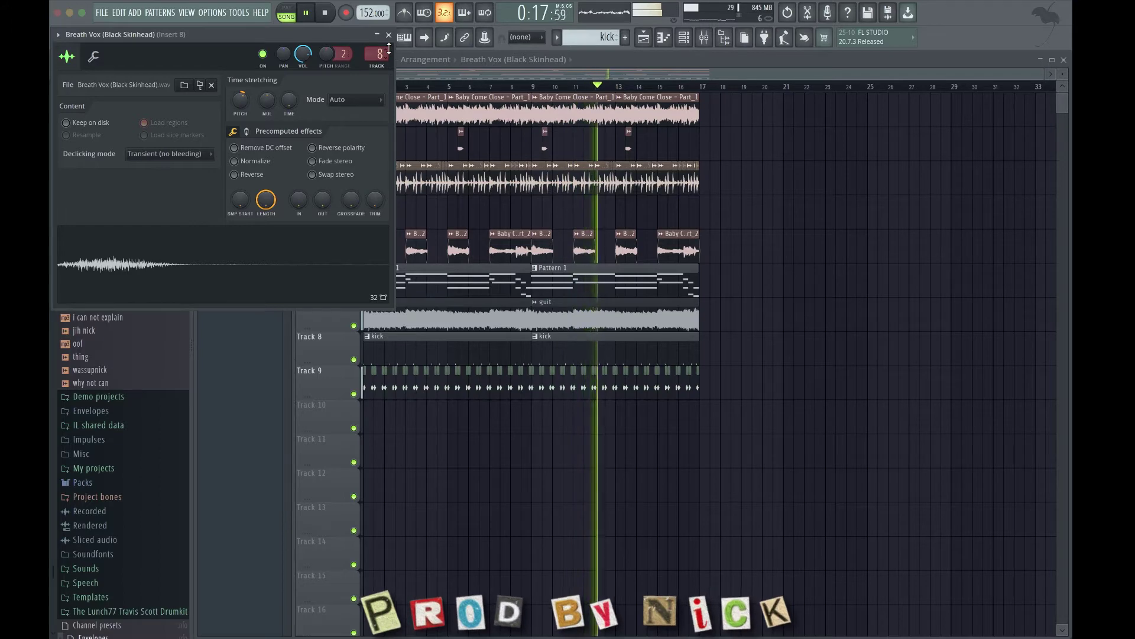
click(705, 39)
click(388, 36)
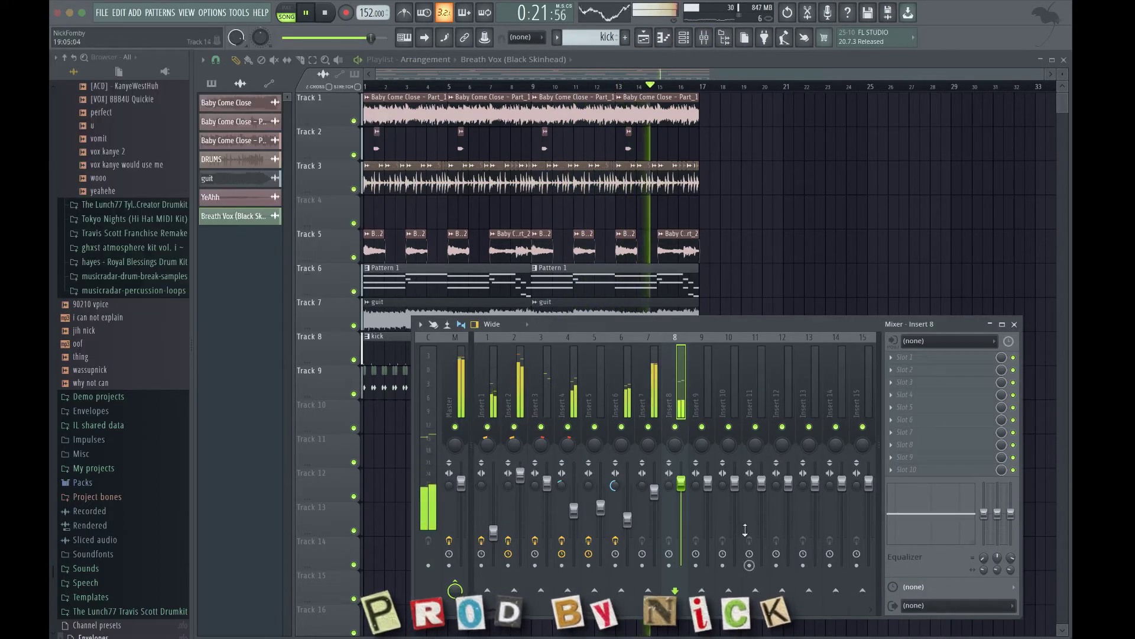
Step: Add Fruity Parametric EQ 2 and Fruity Delay 3 to Insert 8's first two effect slots
click(905, 368)
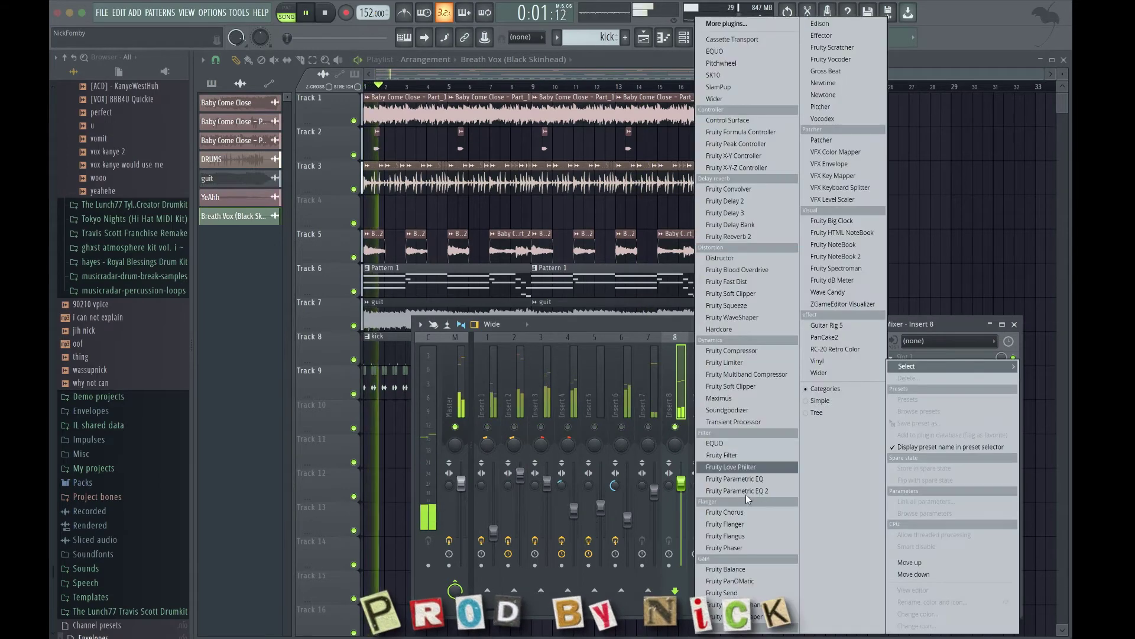
click(750, 482)
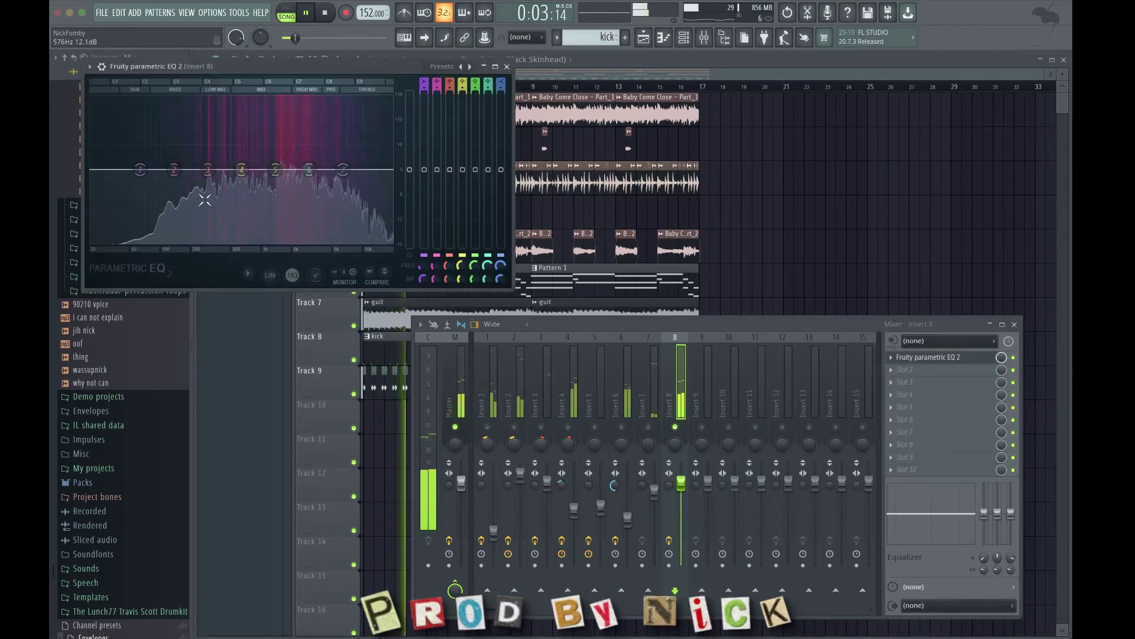
click(507, 67)
click(923, 370)
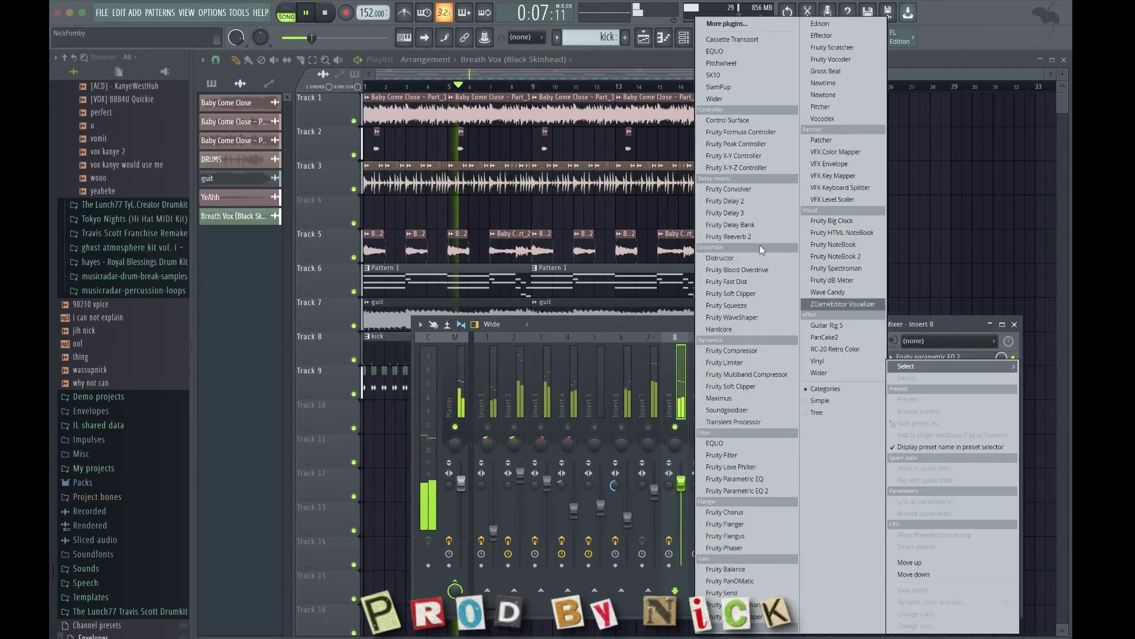
click(746, 213)
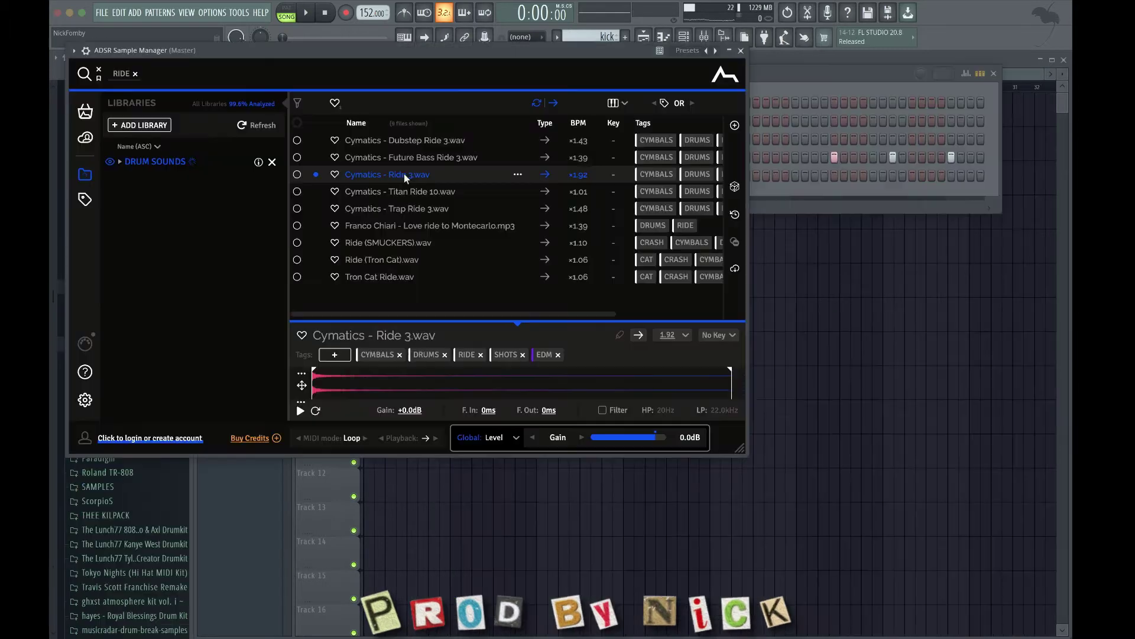
Step: Audition the ride cymbals in the sample manager and add Tron Cat Ride.wav to the playlist
click(404, 158)
click(403, 143)
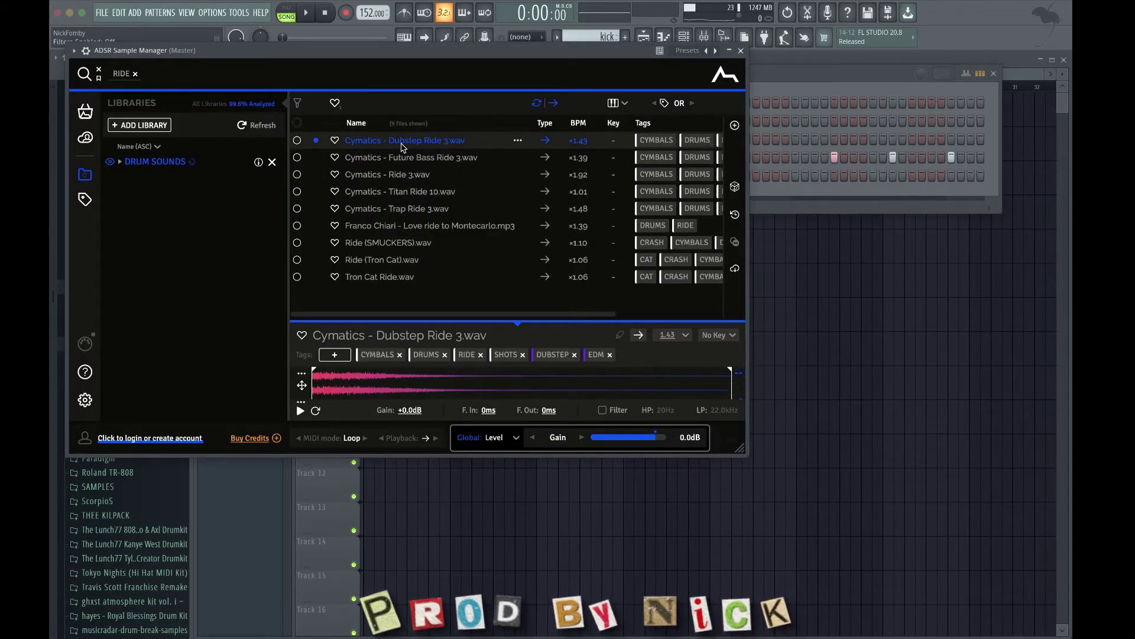
click(379, 260)
click(379, 278)
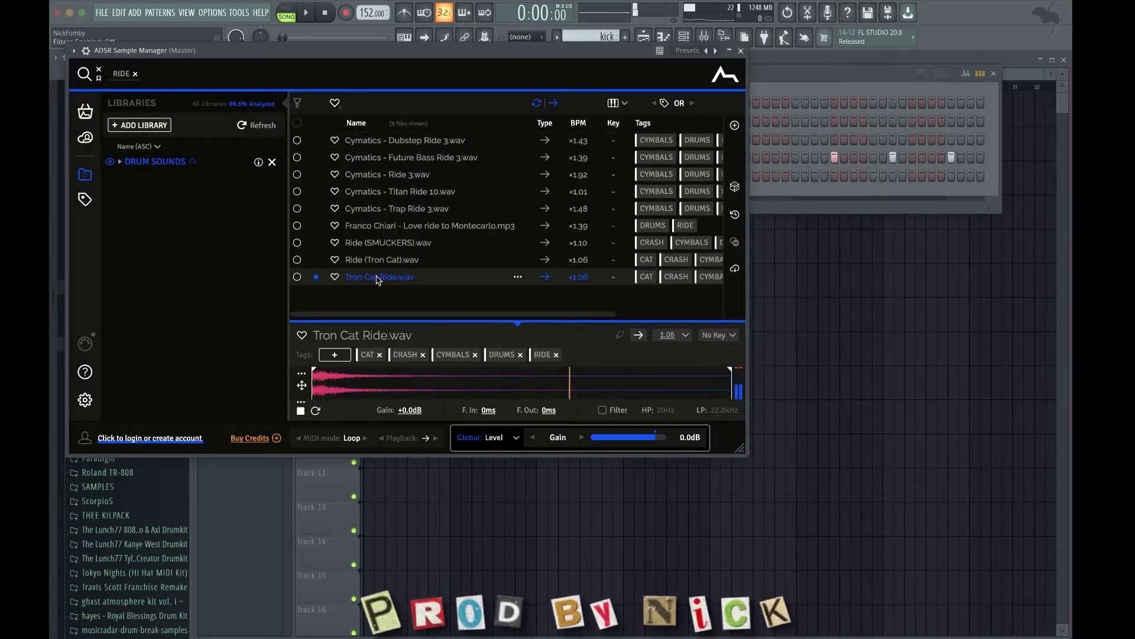
click(384, 245)
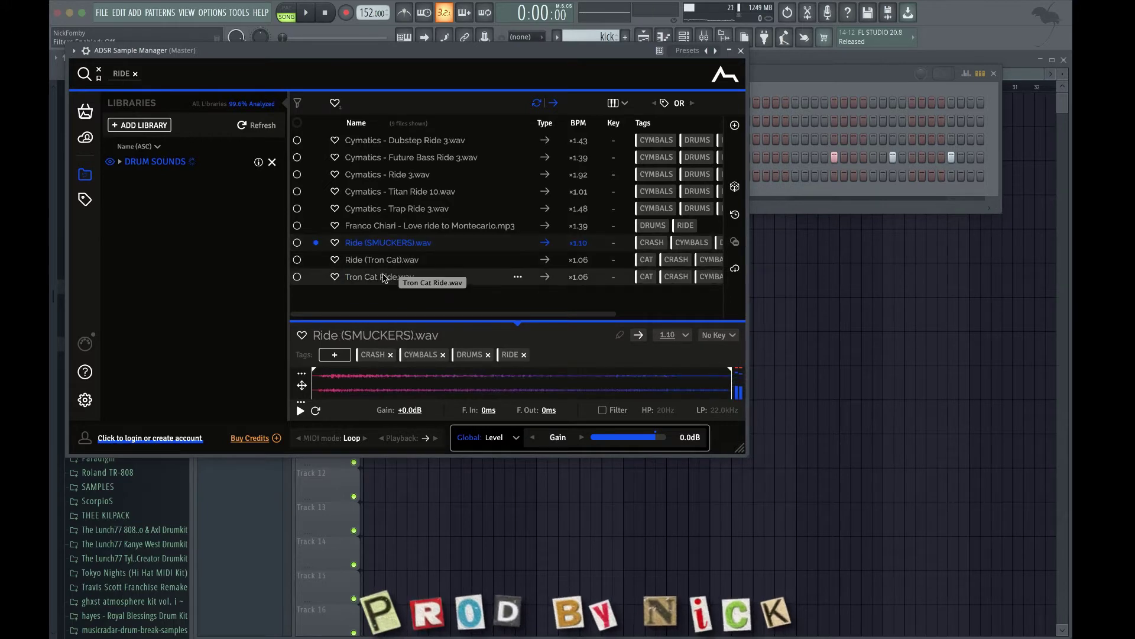
click(380, 277)
drag(600, 298, 771, 309)
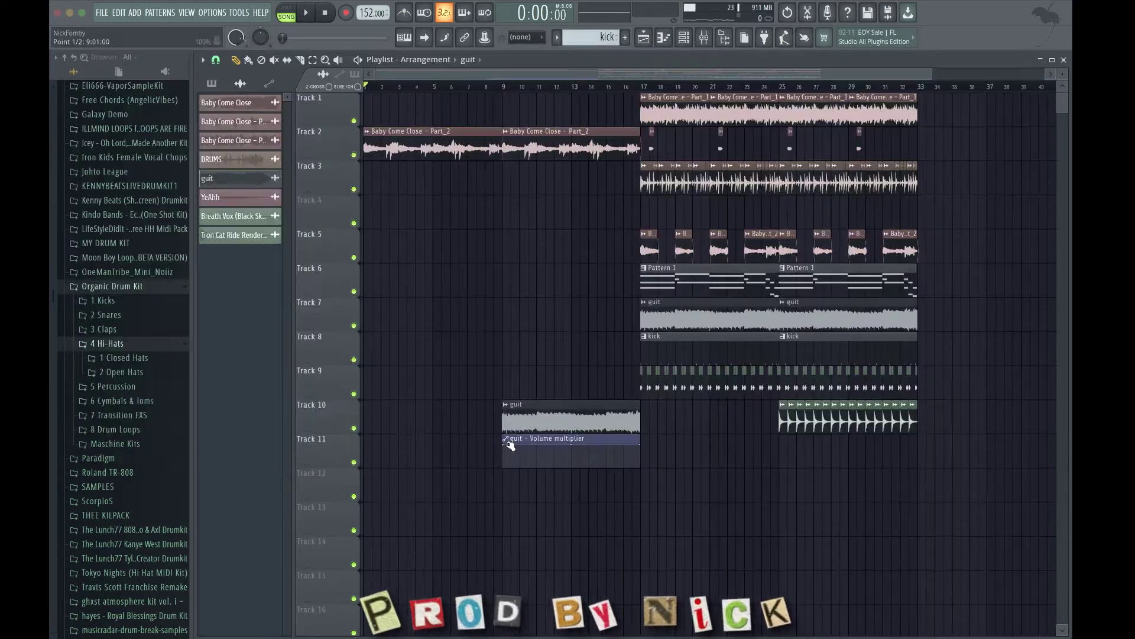
Step: Bend the rise of the guit volume automation into a gentle curve and trim the clip's end to just past bar 17
scroll(605, 471, up, 3)
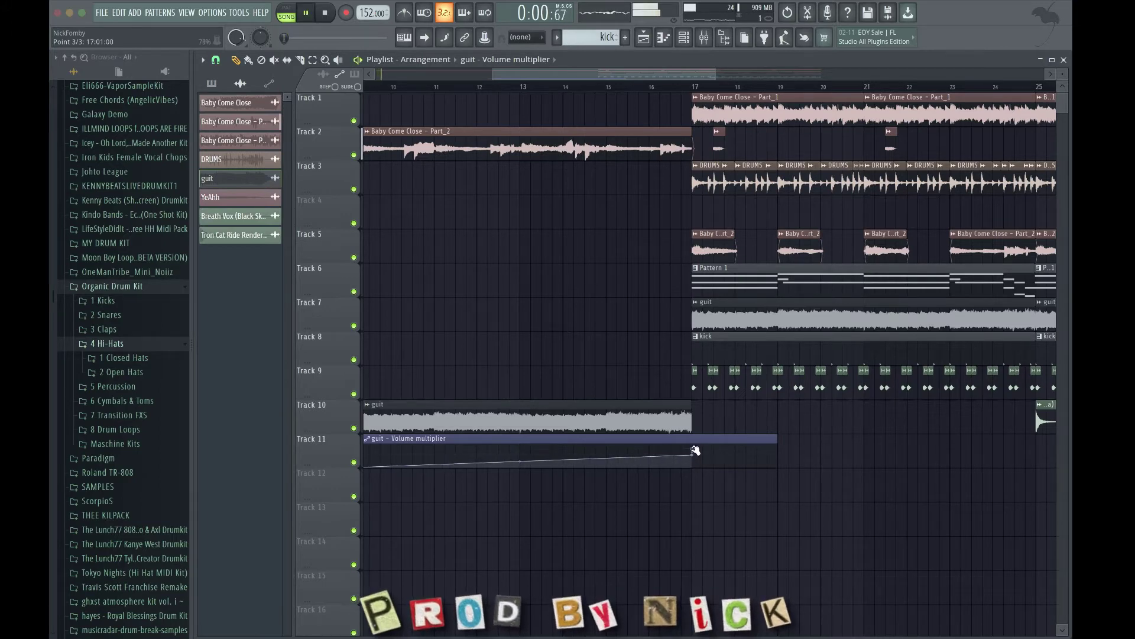
scroll(698, 434, down, 3)
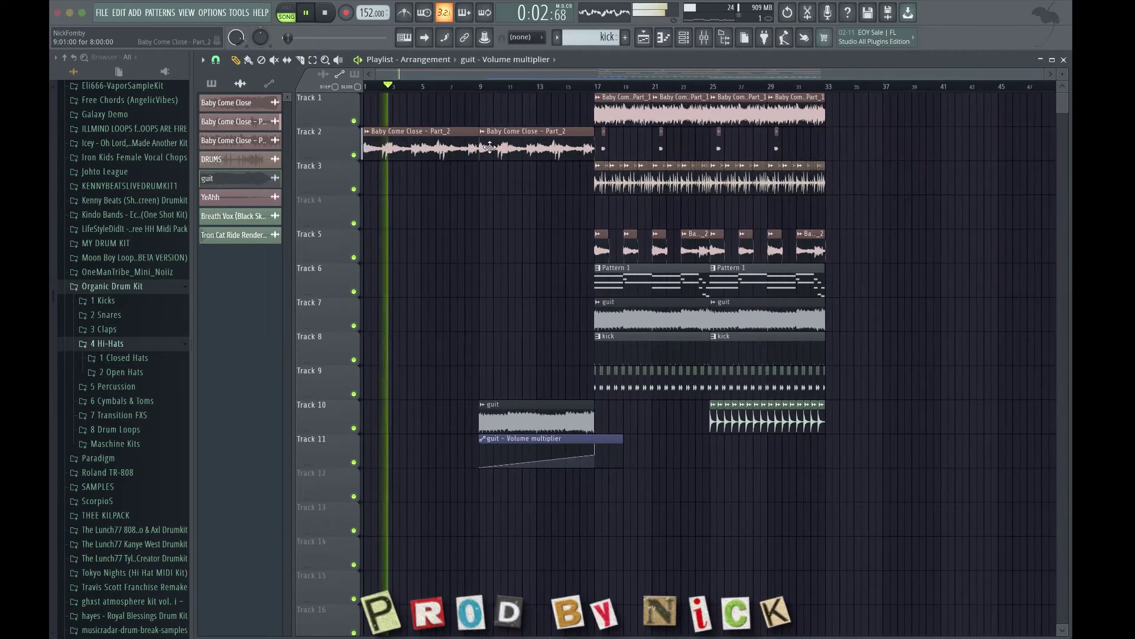
click(450, 87)
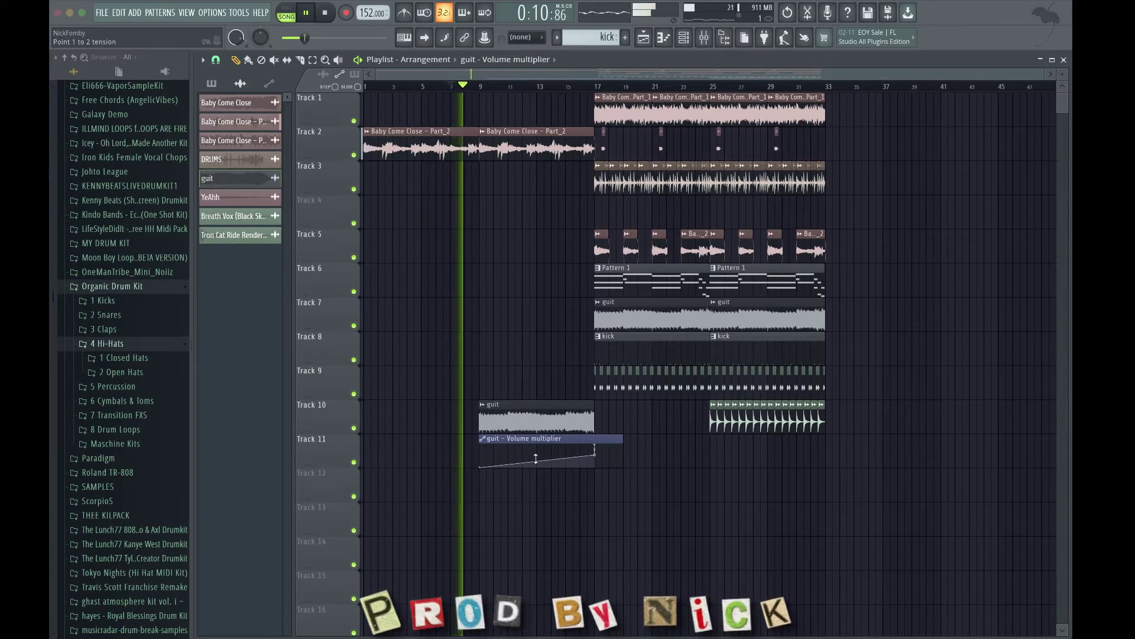
drag(536, 461, 537, 463)
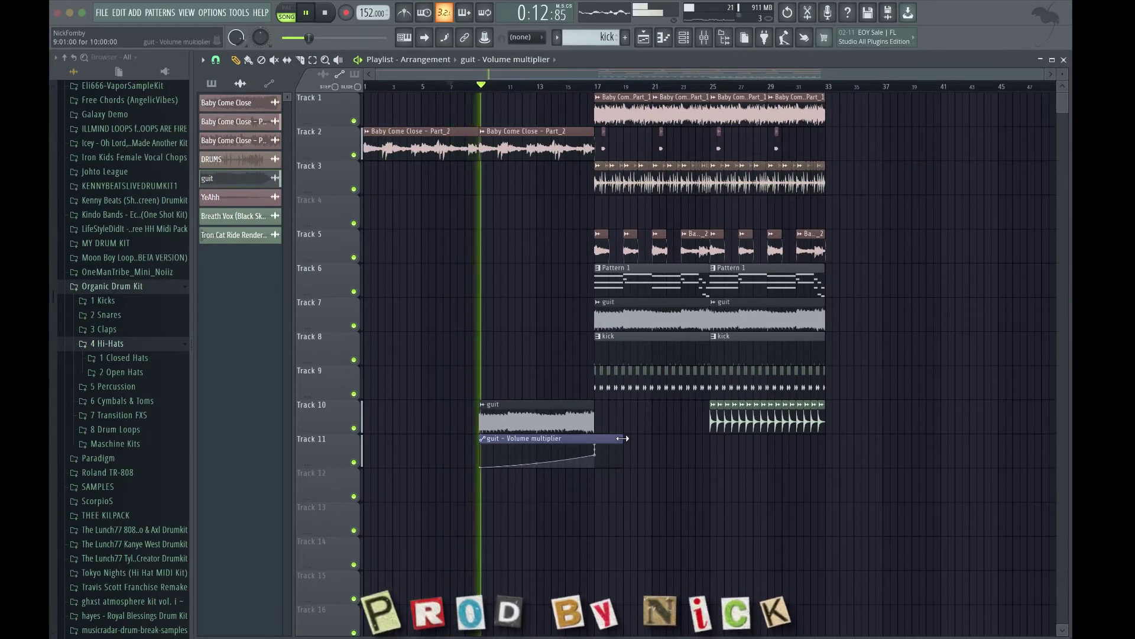
drag(623, 439, 603, 439)
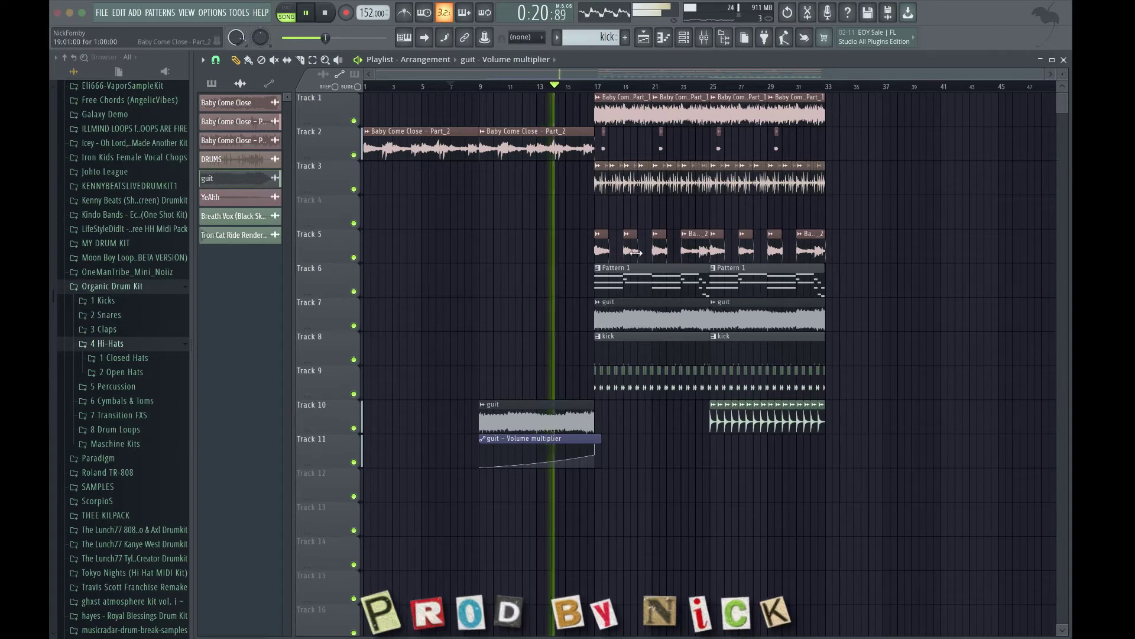
scroll(618, 218, up, 4)
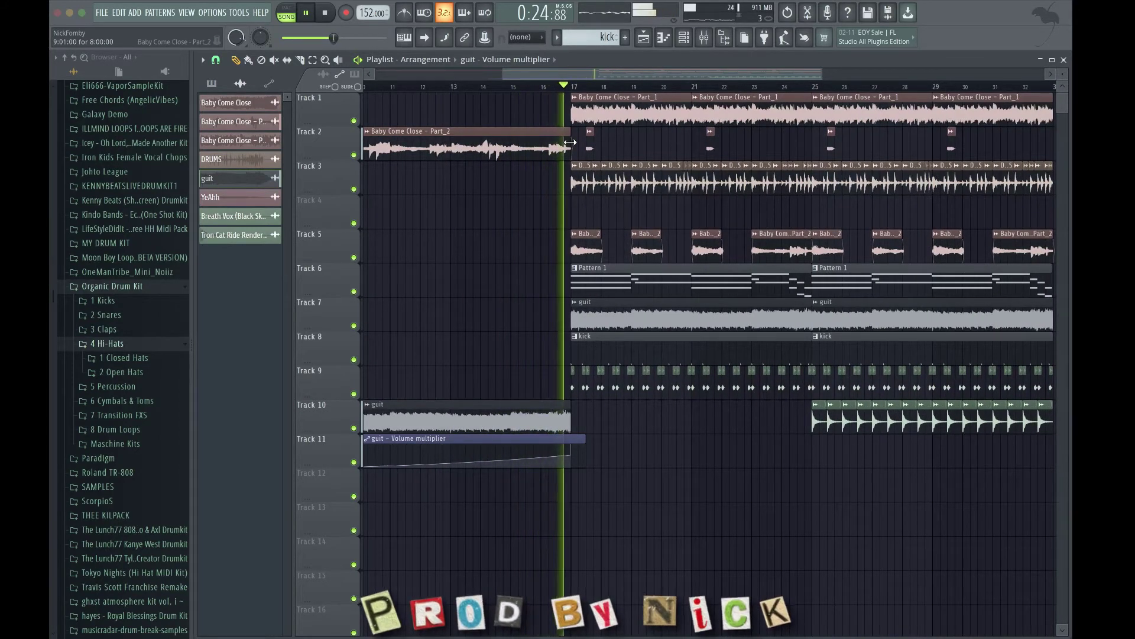
scroll(569, 142, down, 4)
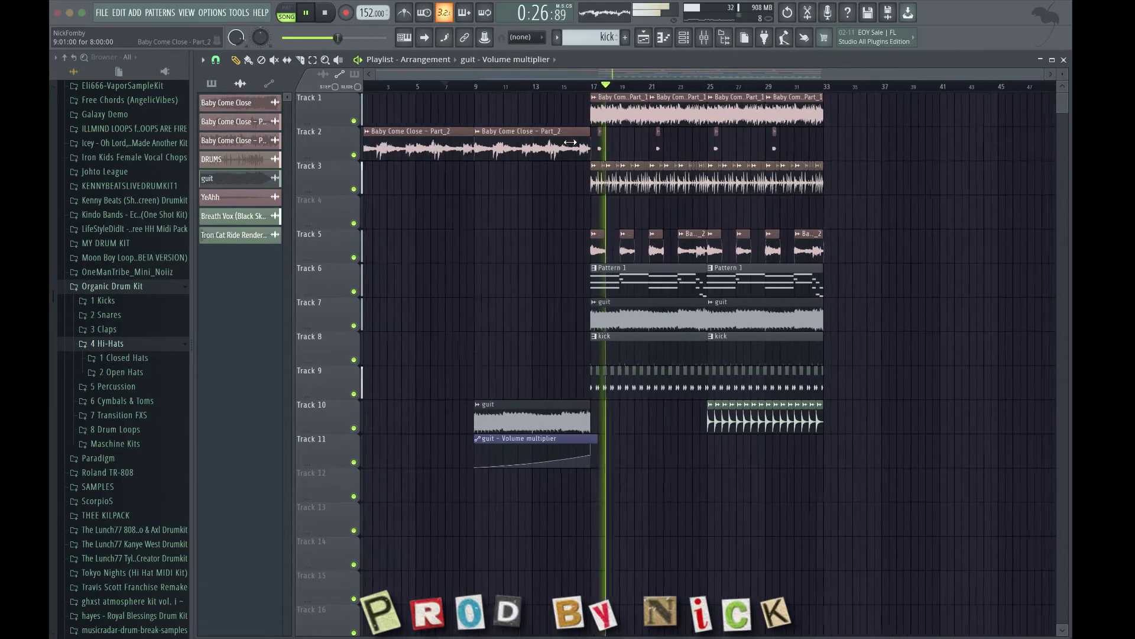
Step: Select Pattern 1 and open its All Strings Sustain notes for reference
click(149, 389)
click(140, 387)
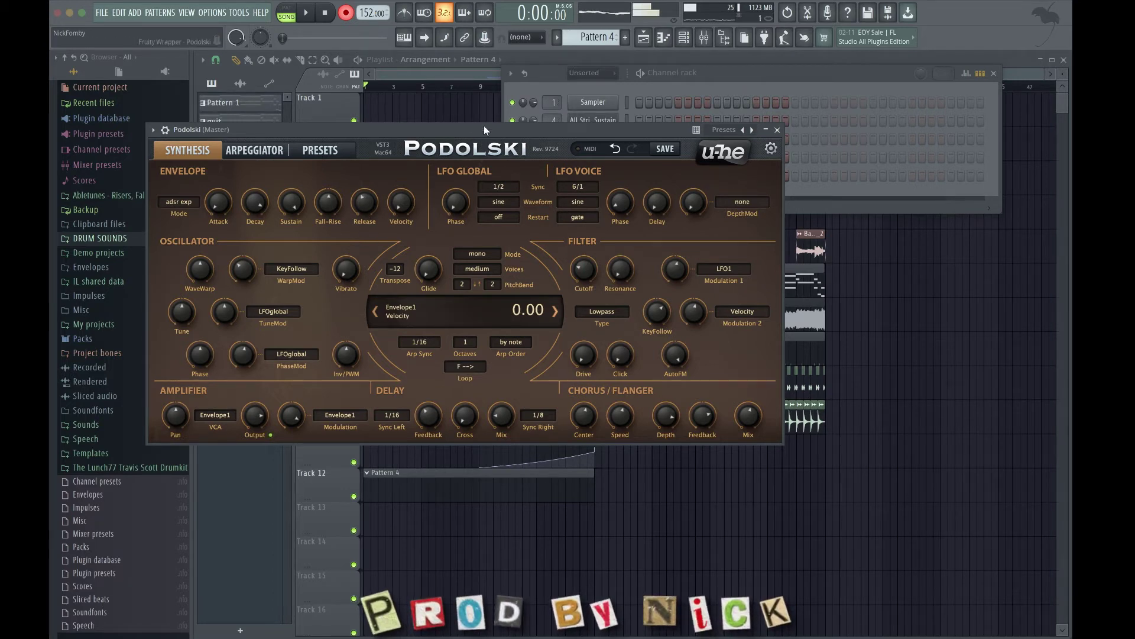
click(683, 74)
click(557, 37)
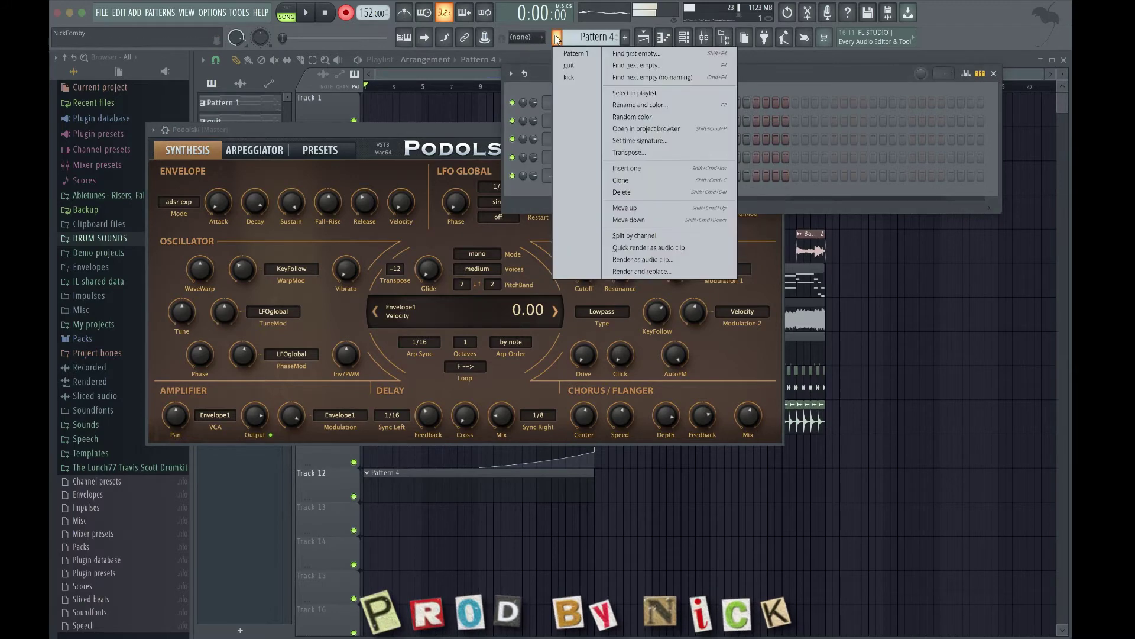
click(573, 54)
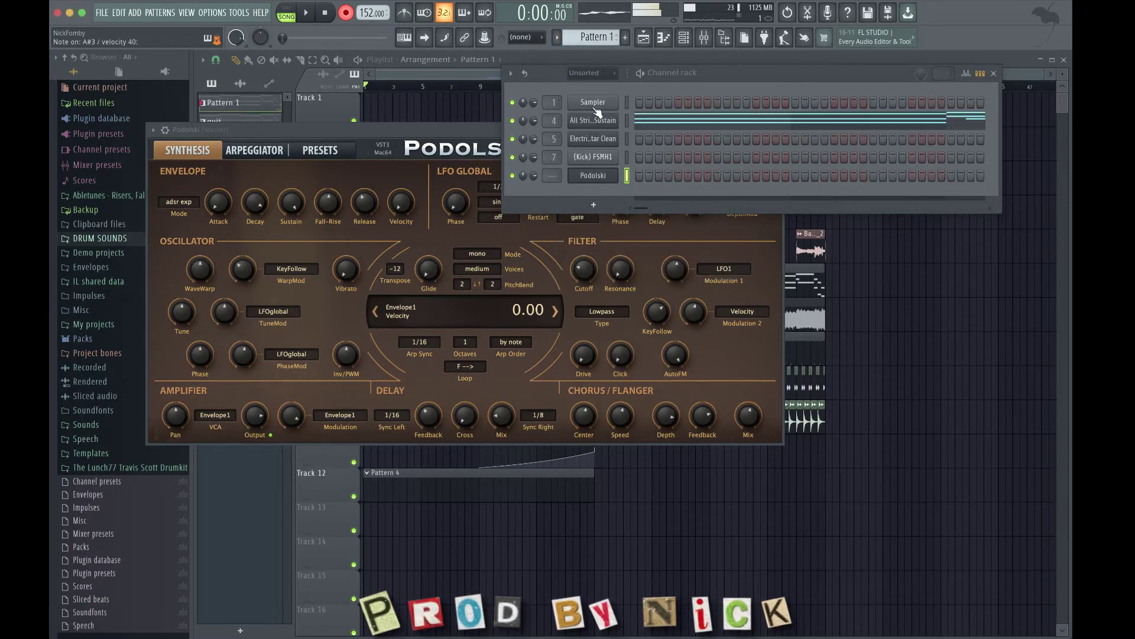
click(662, 118)
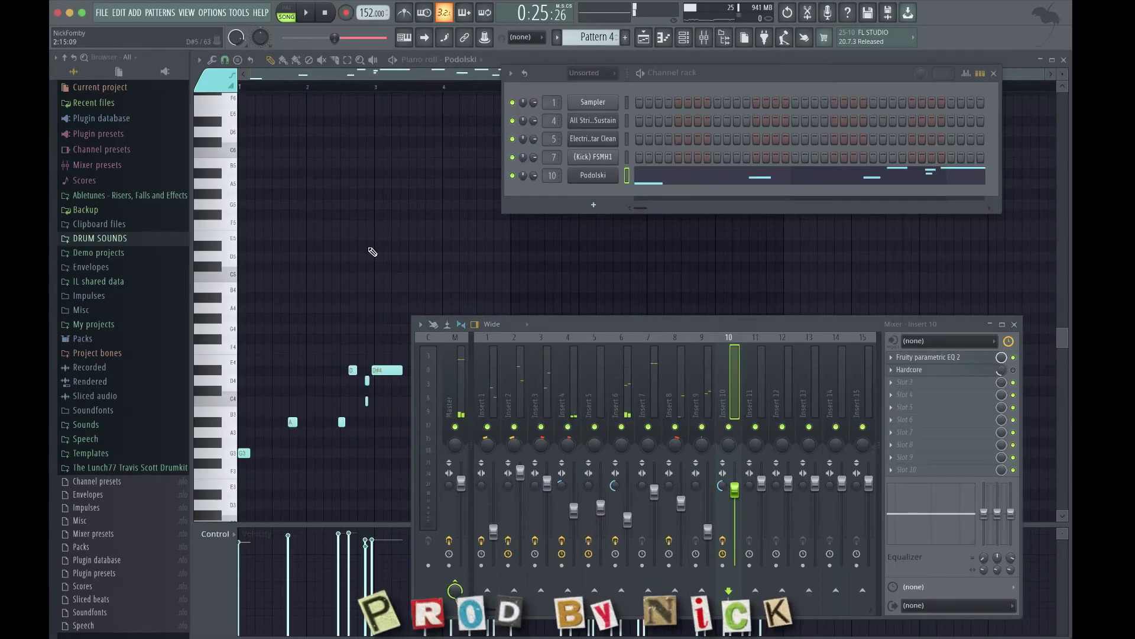
Step: Play Pattern 4 on its own and open the Fruity parametric EQ 2 on mixer Insert 10
click(372, 252)
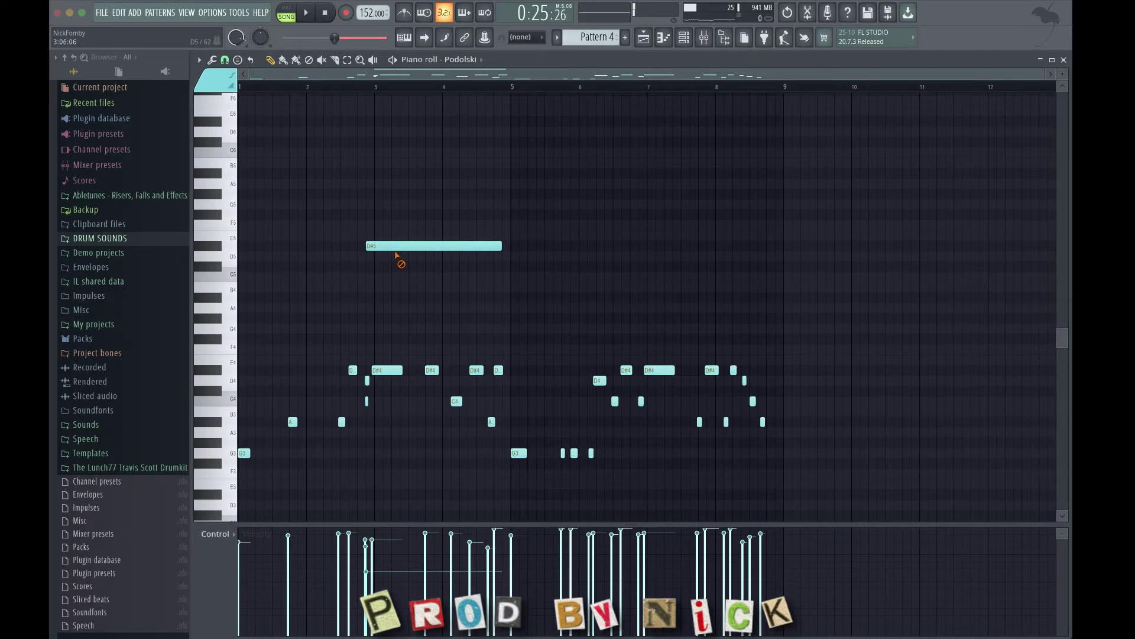
click(284, 12)
key(space)
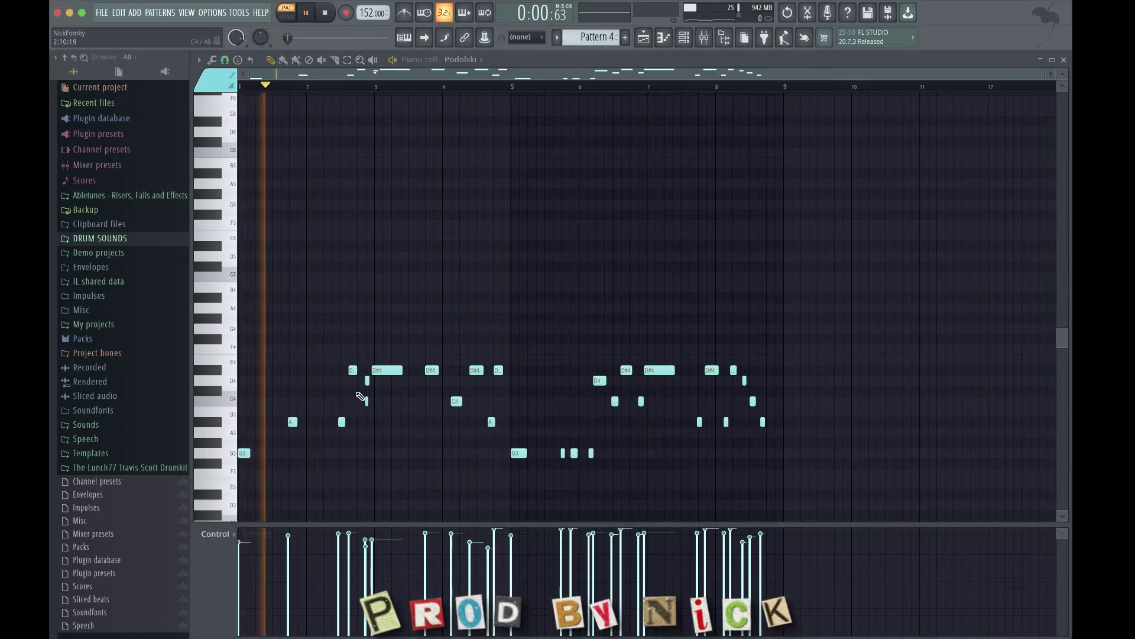
click(703, 37)
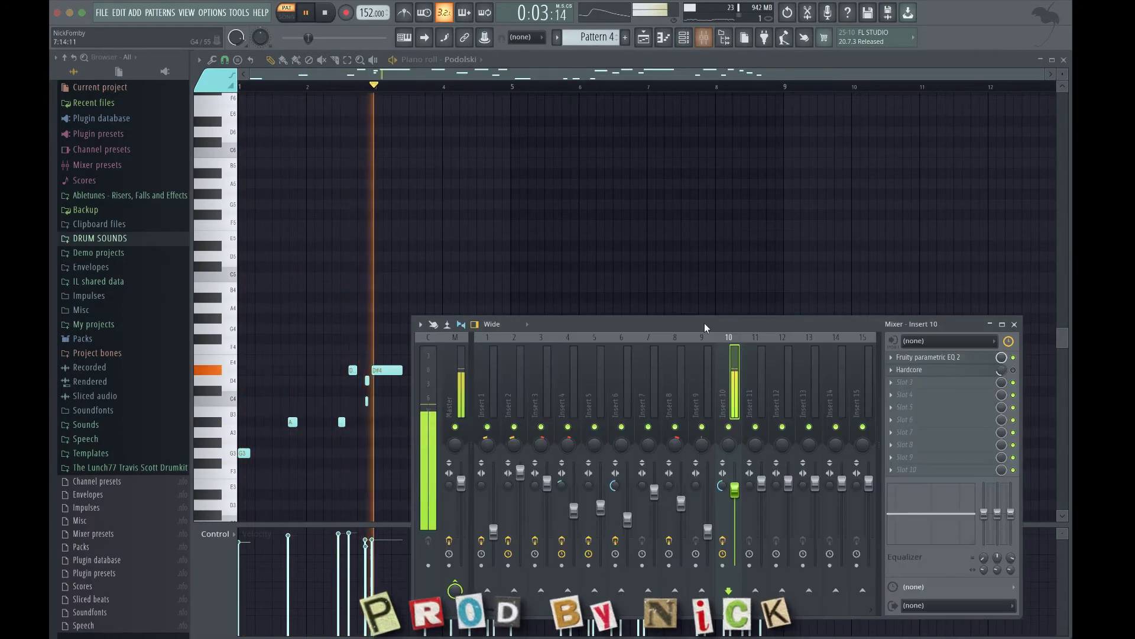
click(925, 357)
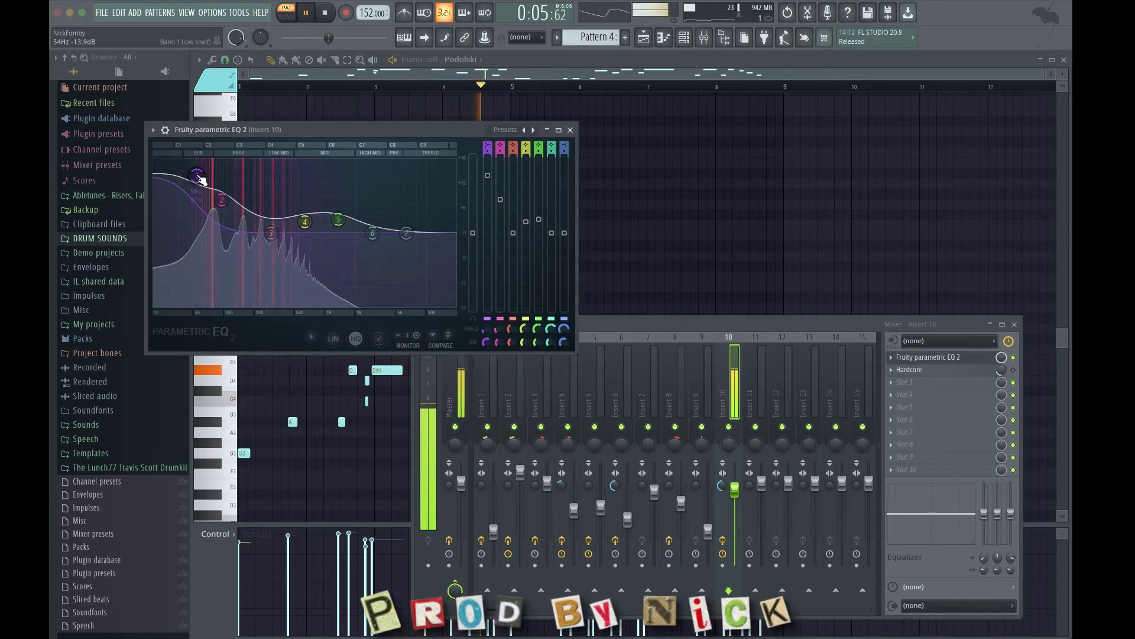
Step: Play back Podolski's eight-bar line in the Pattern 4 piano roll
click(638, 183)
right_click(645, 183)
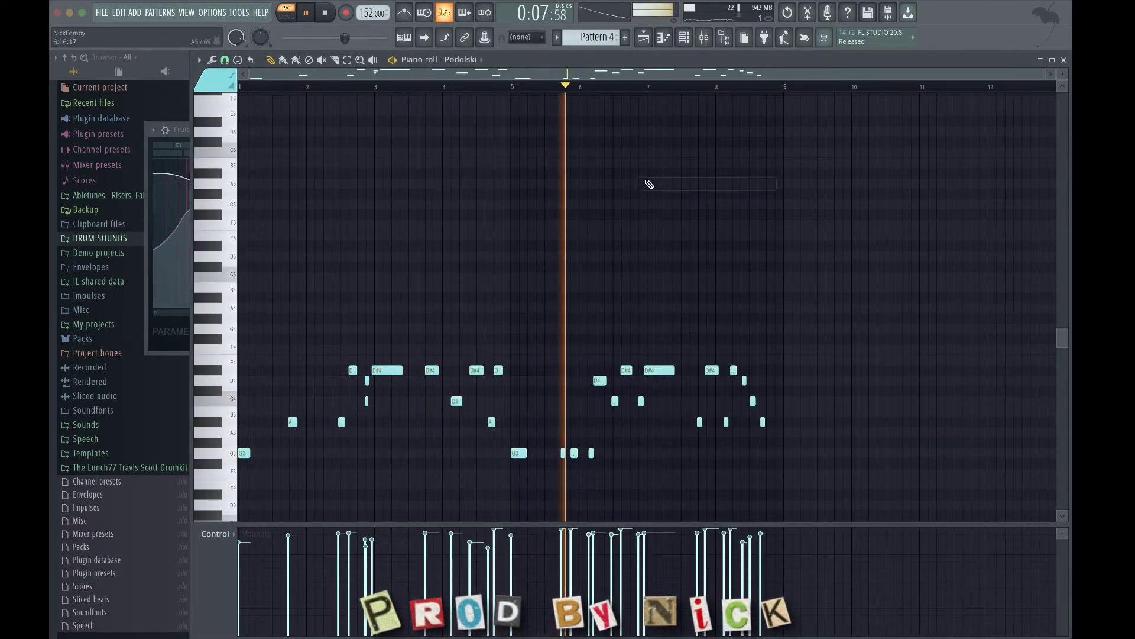
key(space)
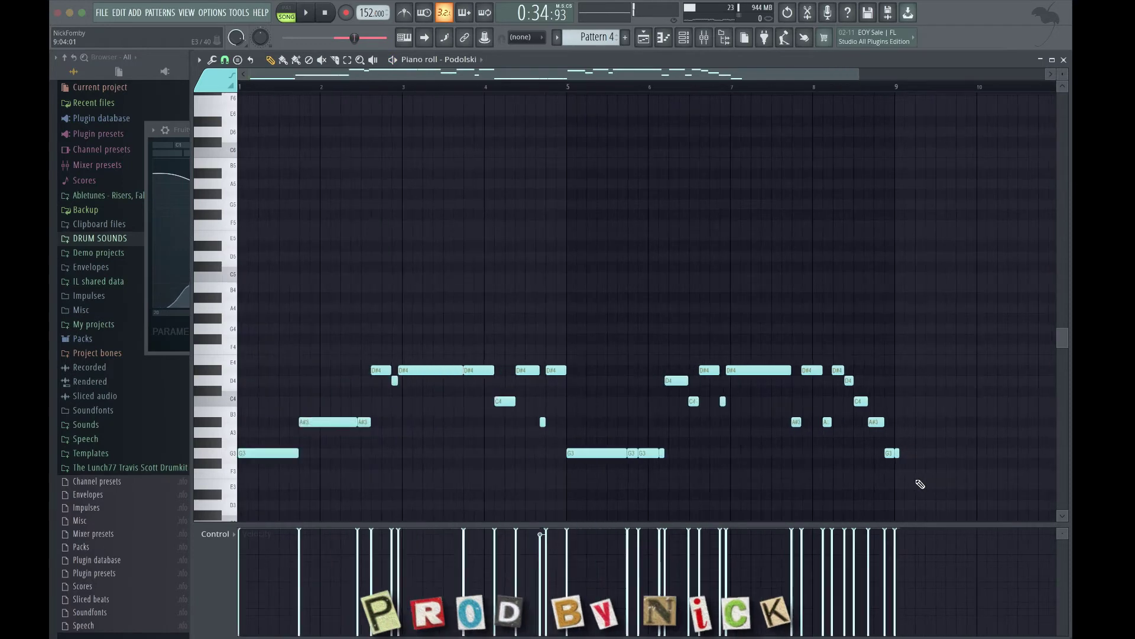
scroll(903, 460, down, 1)
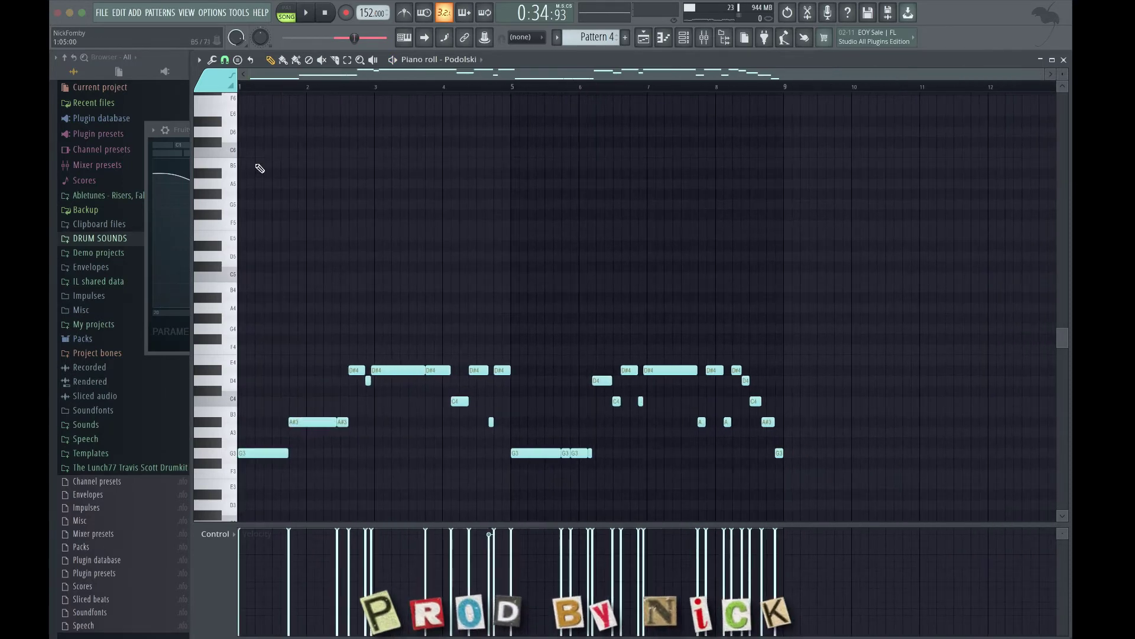
key(space)
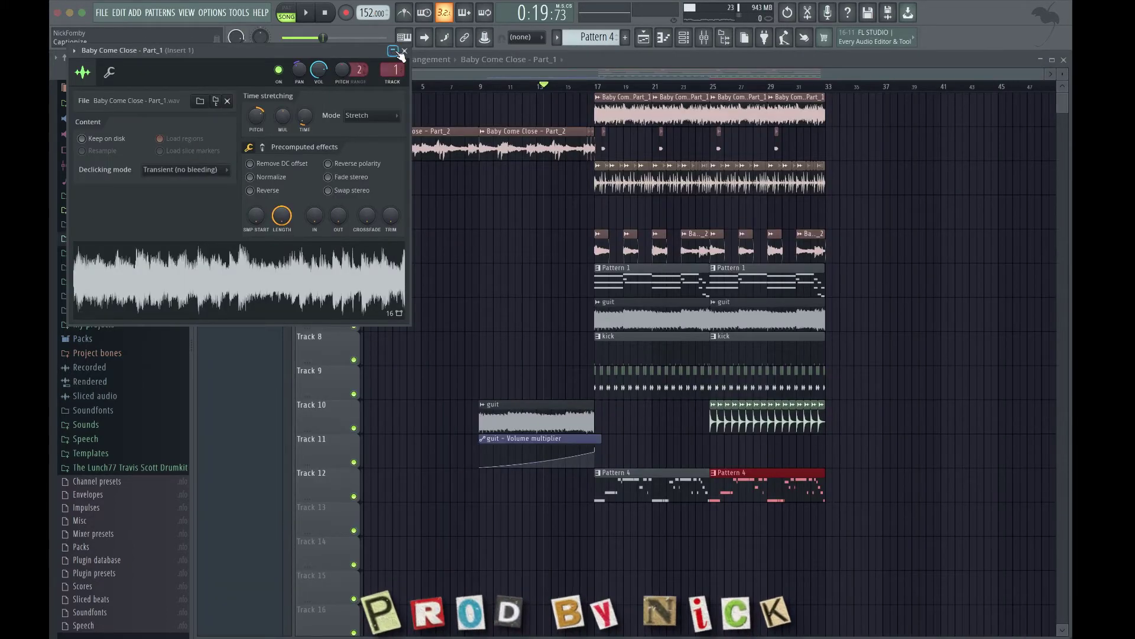
Step: Close the Baby Come Close - Part_1 sample settings and place a one-bar Pattern 4 clip at bar 16 on track 12
click(403, 51)
click(611, 485)
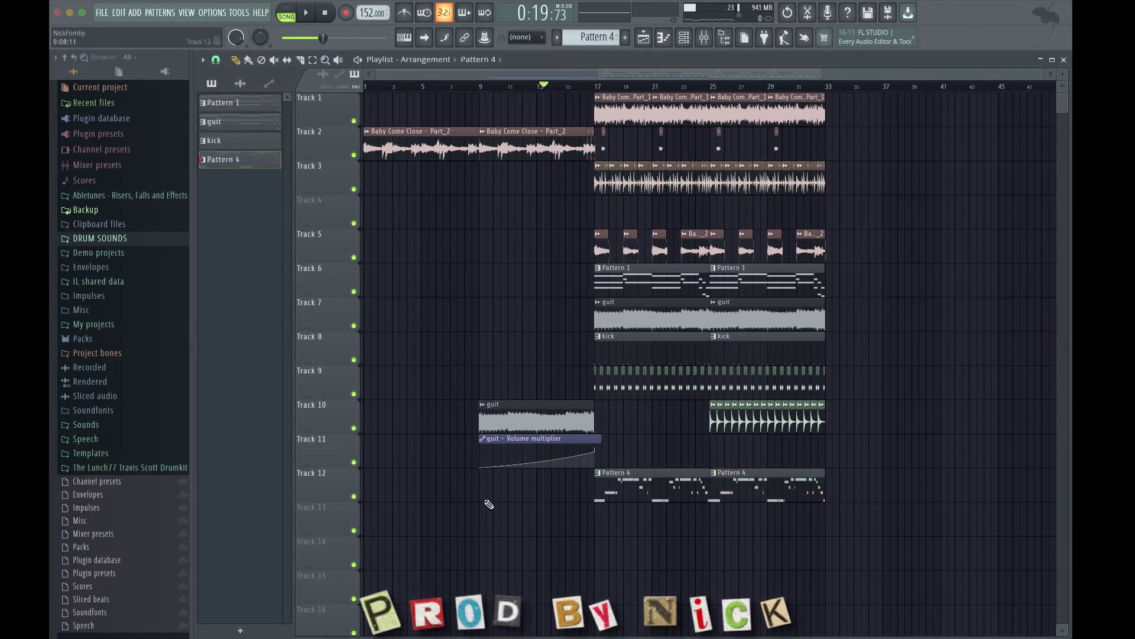
key(space)
scroll(570, 499, up, 3)
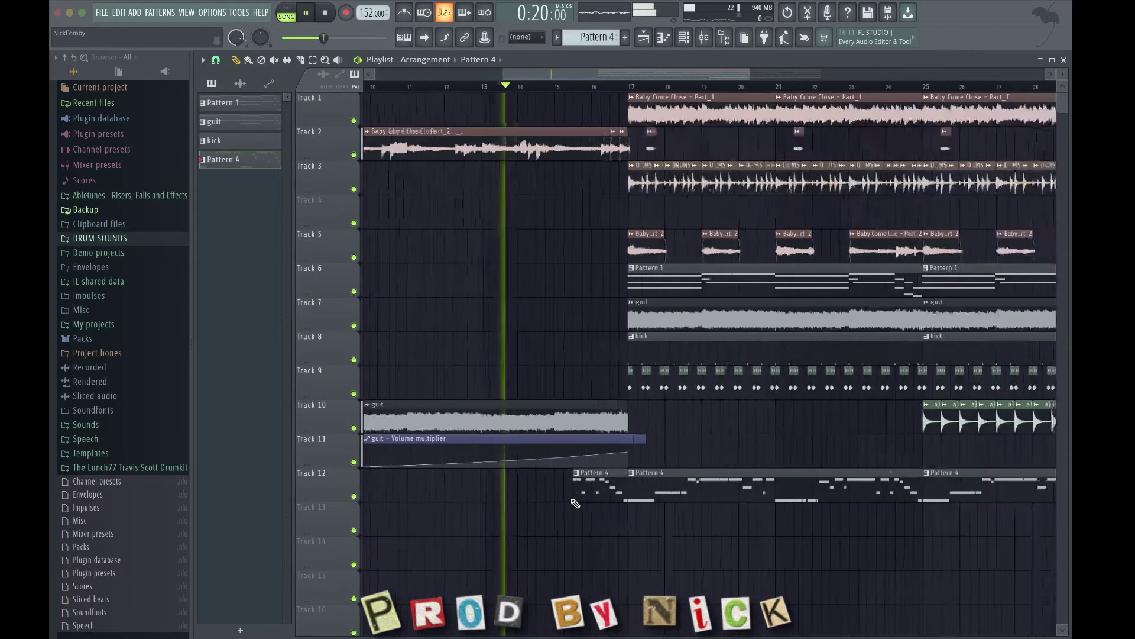
scroll(595, 491, up, 3)
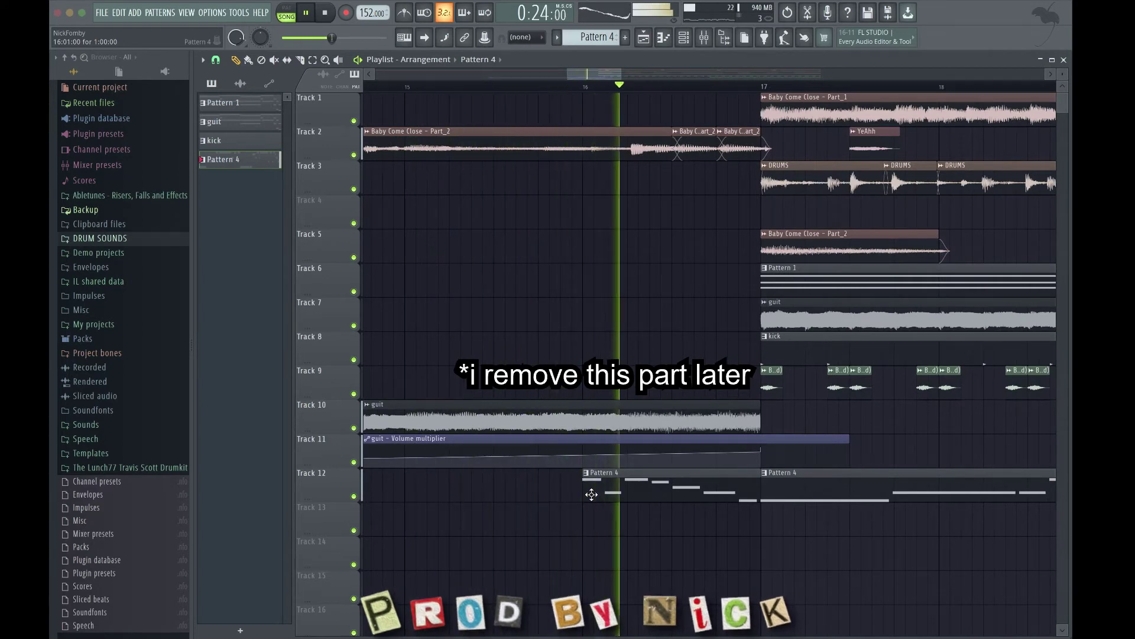
Step: Make the one-bar Pattern 4 clip at bar 16 a unique pattern
drag(584, 495, 619, 495)
key(space)
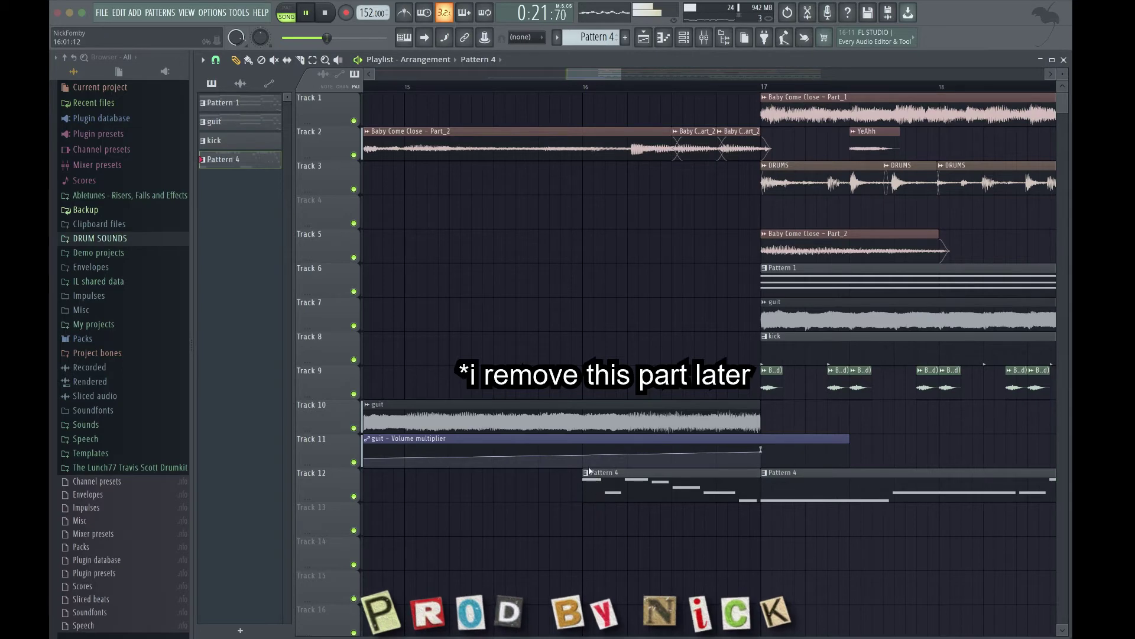
click(588, 472)
click(620, 493)
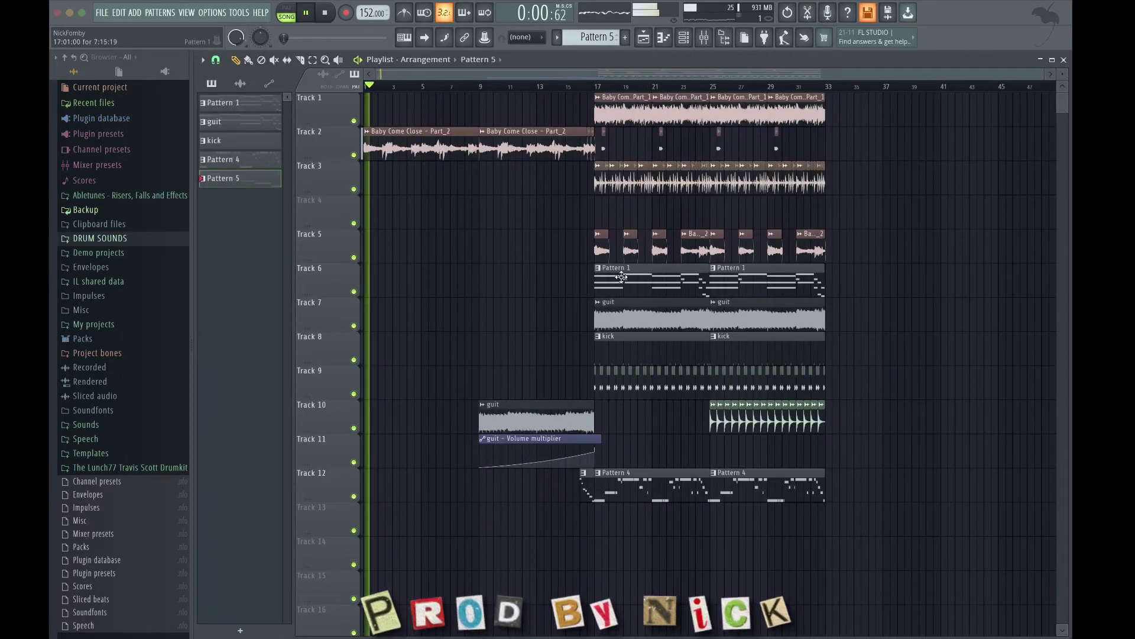
Step: Place a copy of Pattern 1 at bar 9 on track 6 and trim it to six bars
click(621, 276)
click(486, 272)
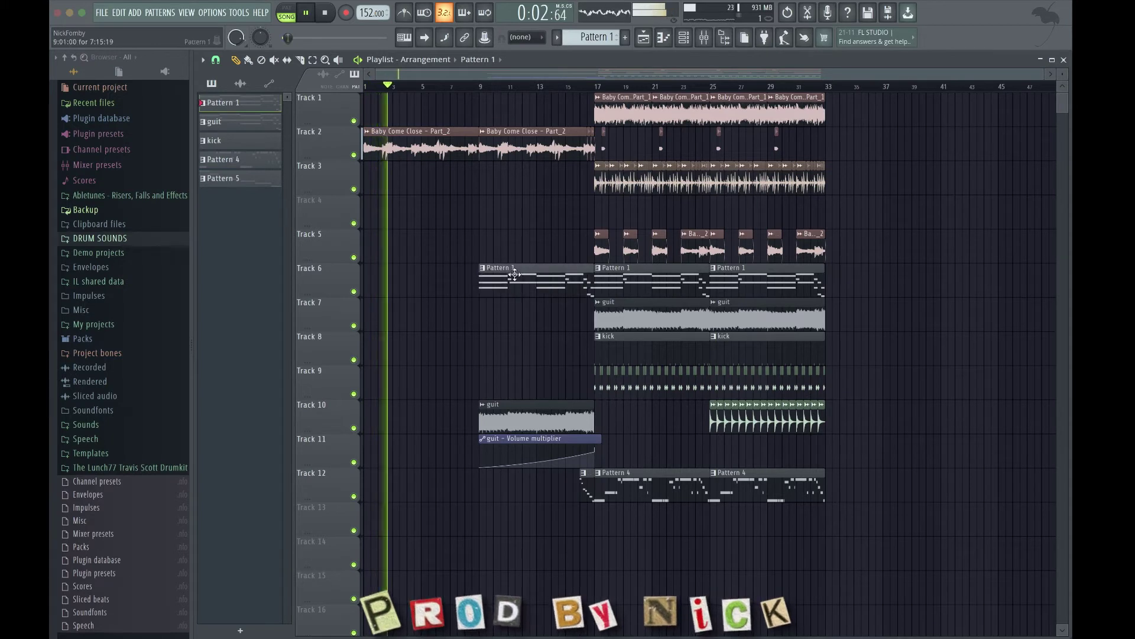
mouse_move(515, 274)
mouse_down()
mouse_move(471, 272)
mouse_move(515, 272)
mouse_up()
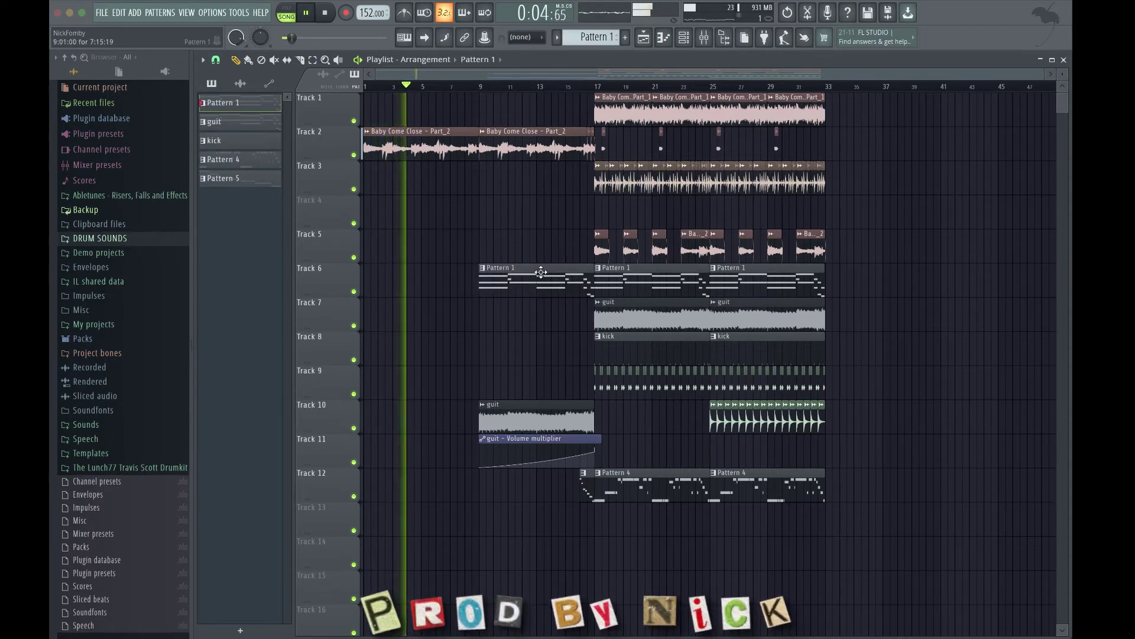
drag(593, 276, 565, 276)
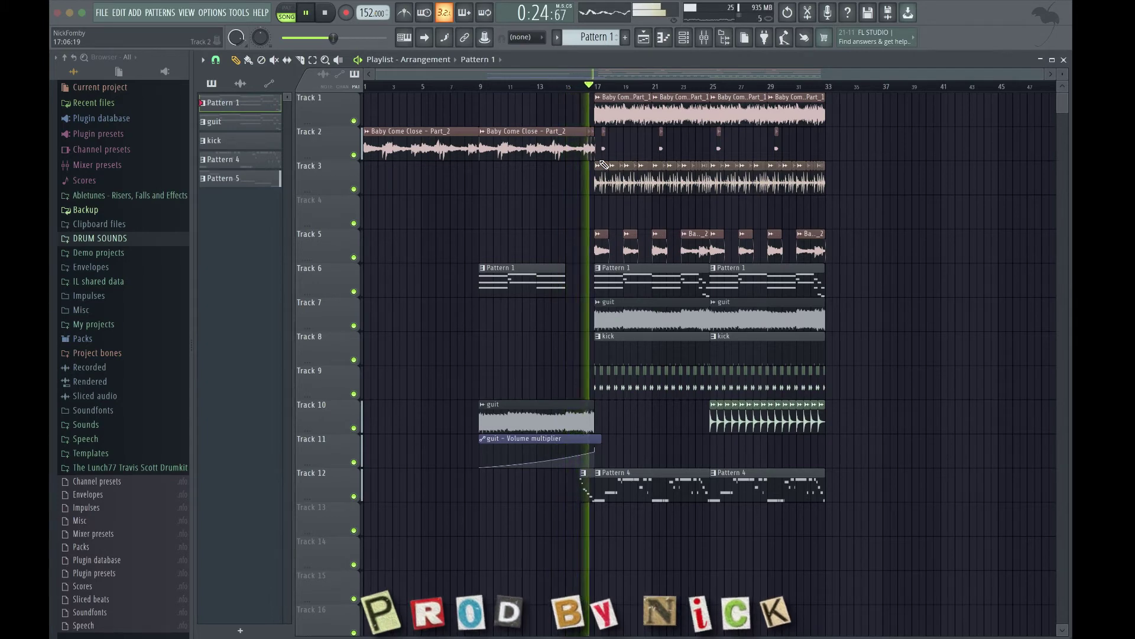
Step: Trim the guit clip on track 10 and the Baby Come Close - Part_2 audio on track 2 to end at bar 16
click(547, 88)
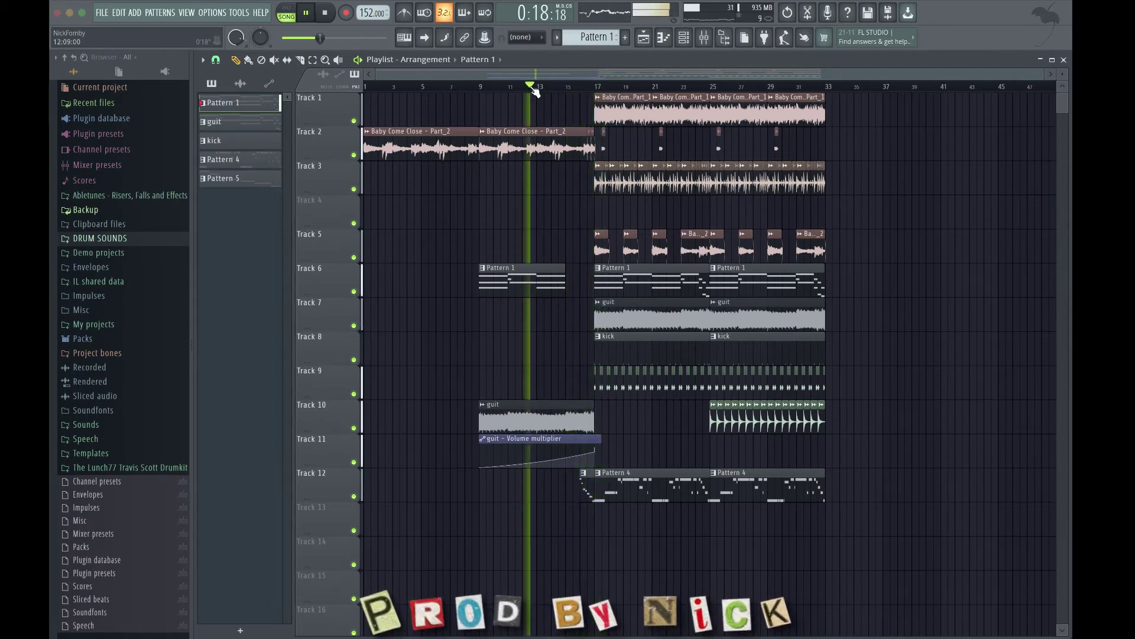
scroll(644, 379, up, 3)
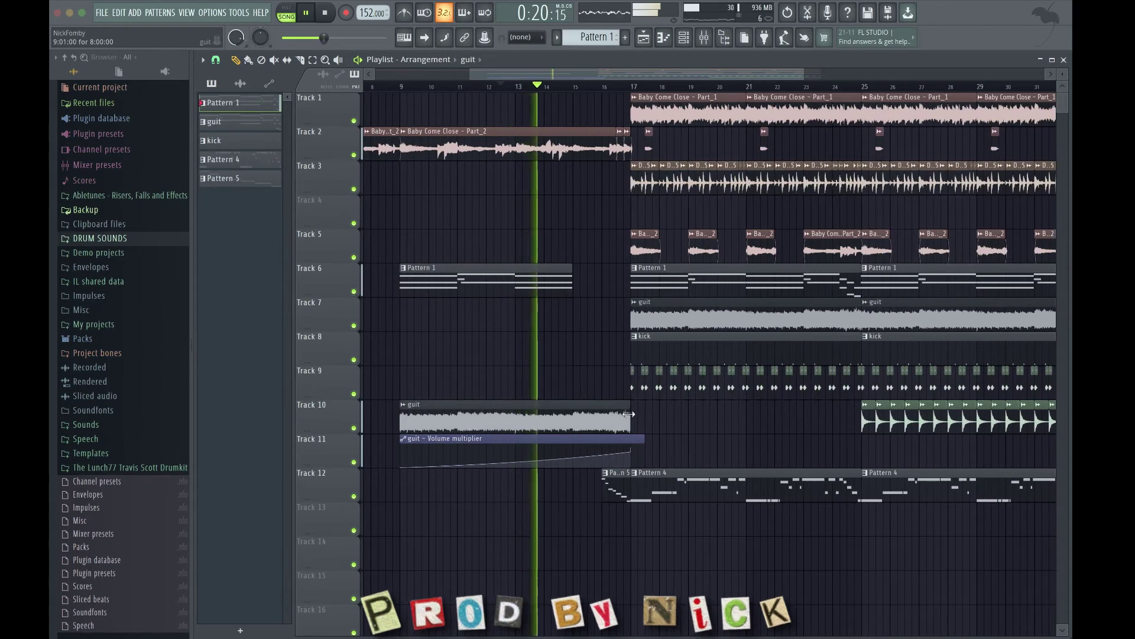
scroll(625, 193, up, 3)
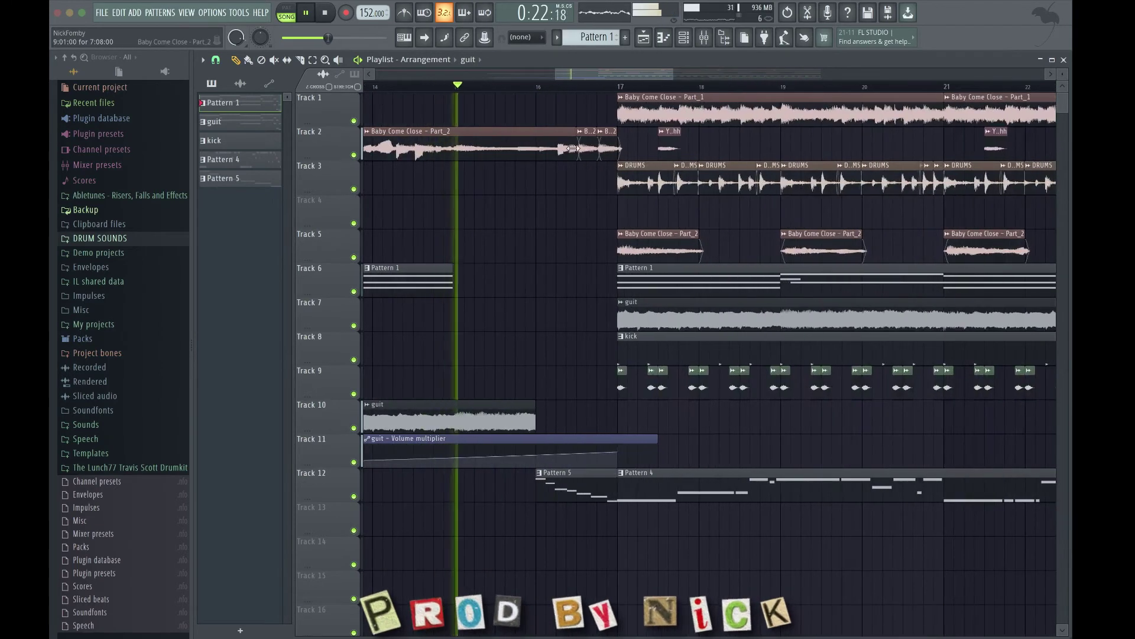
drag(619, 148, 533, 148)
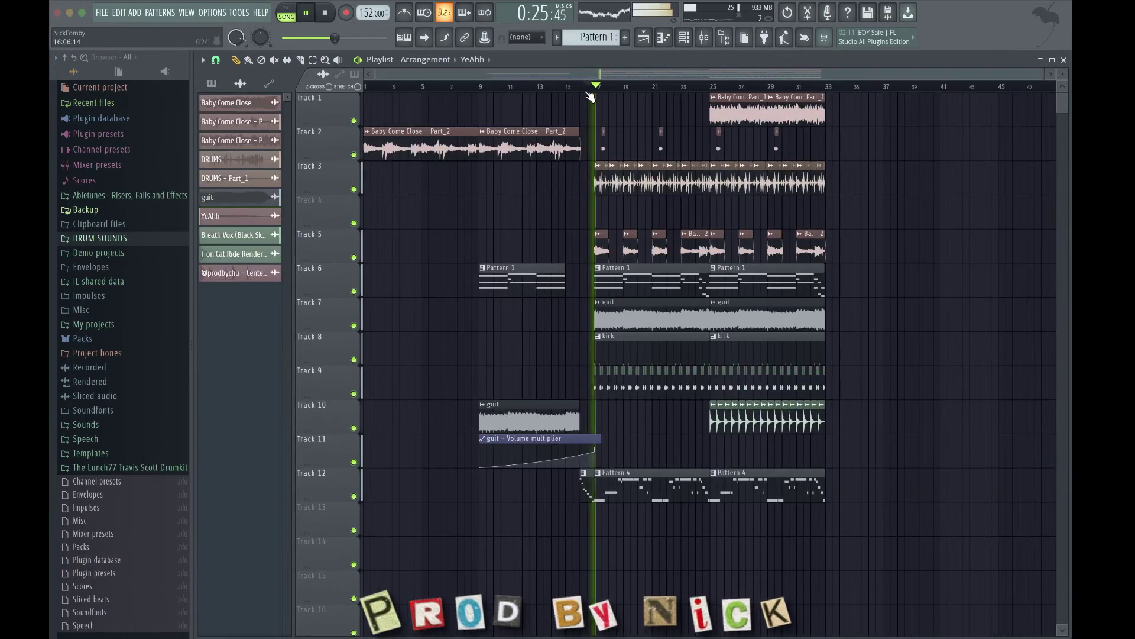
Step: Place one-bar clips of Baby Come Close - Part_1 on track 1 at bars 20 and 24
click(719, 113)
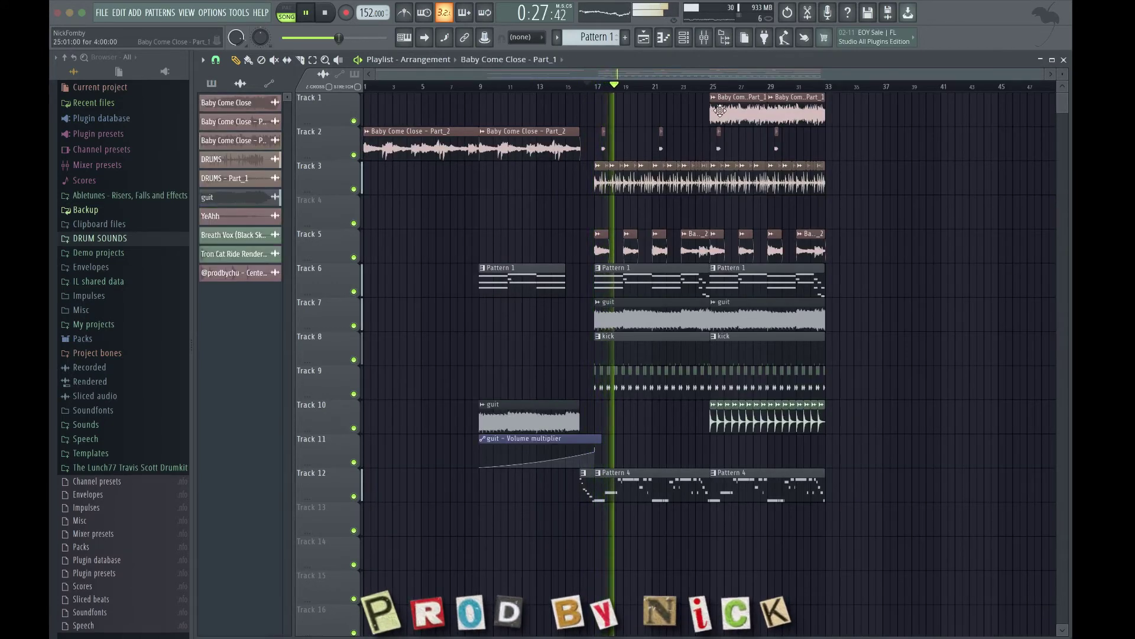
scroll(719, 113, up, 3)
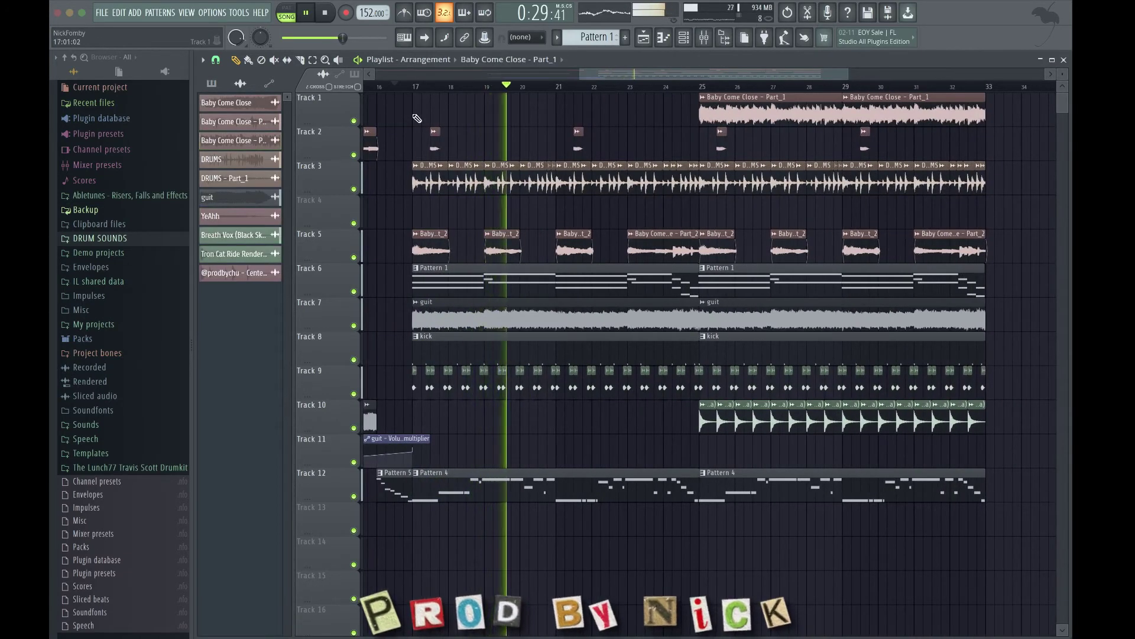
click(409, 115)
drag(412, 116, 521, 116)
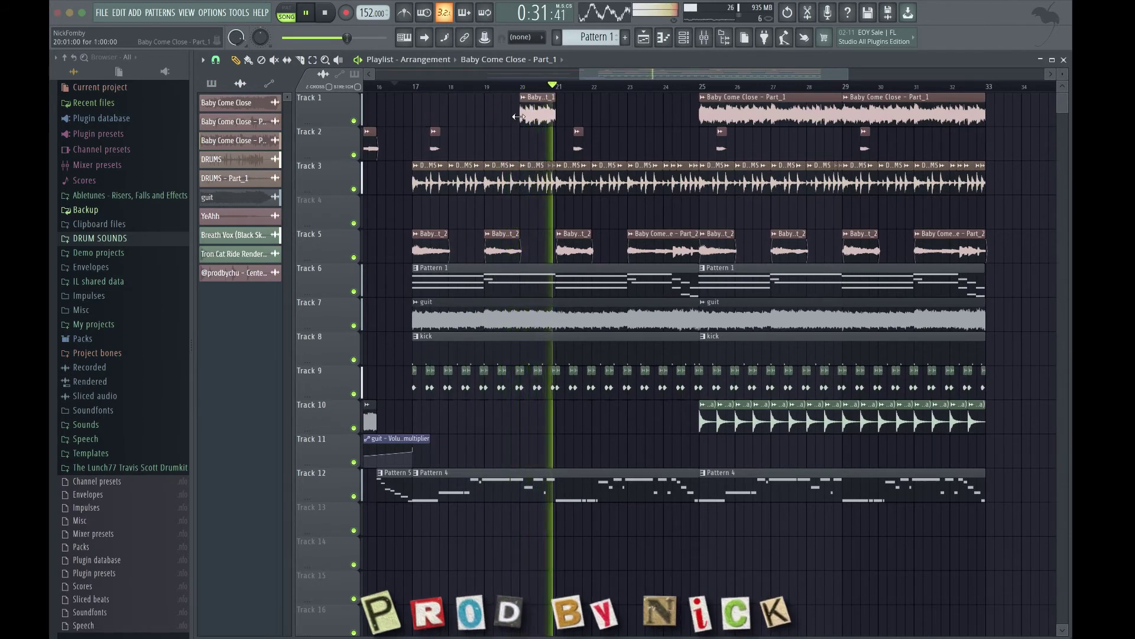
click(662, 118)
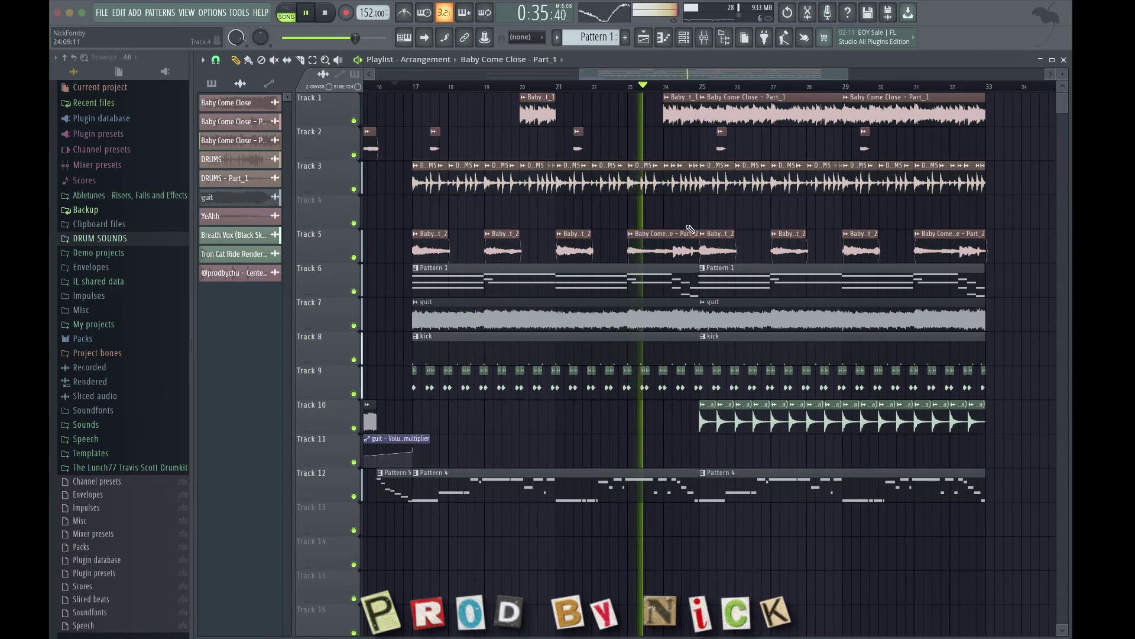
Step: Trim the guit, DRUMS and Pattern 4 clips to leave a short gap just before bar 25
scroll(693, 116, up, 2)
drag(693, 311, 690, 311)
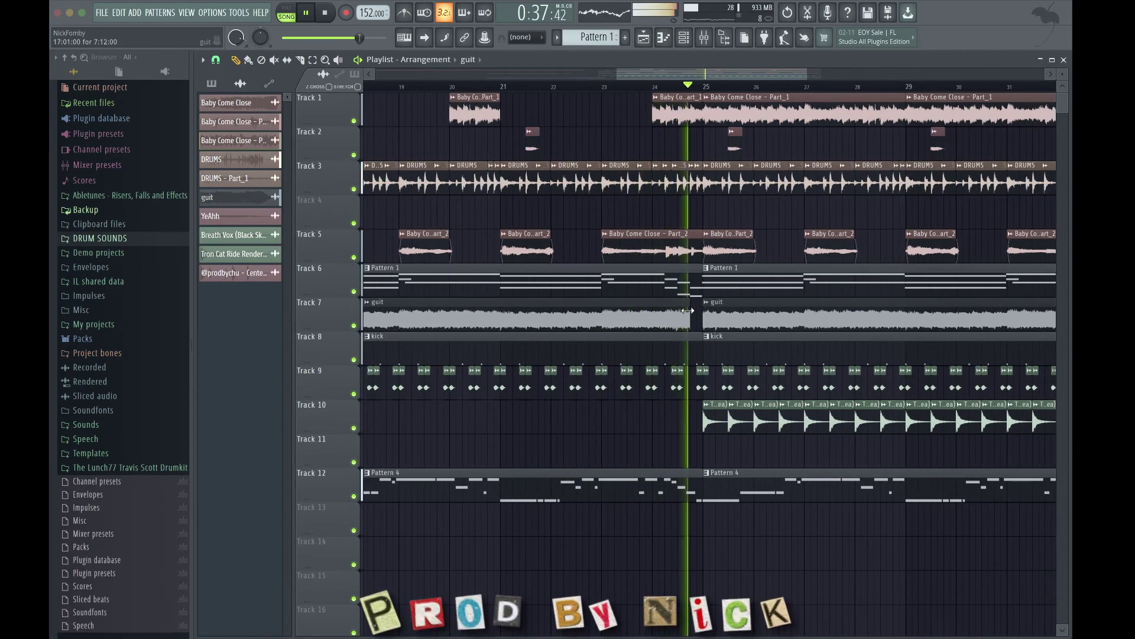
scroll(693, 363, up, 1)
scroll(693, 363, up, 1)
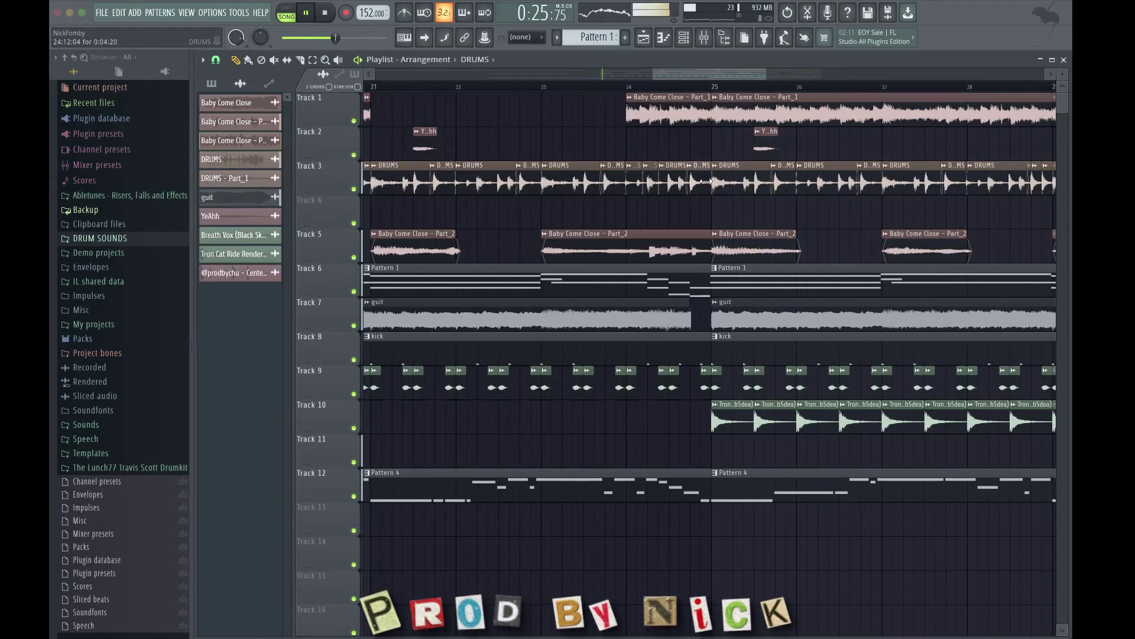
scroll(692, 204, up, 1)
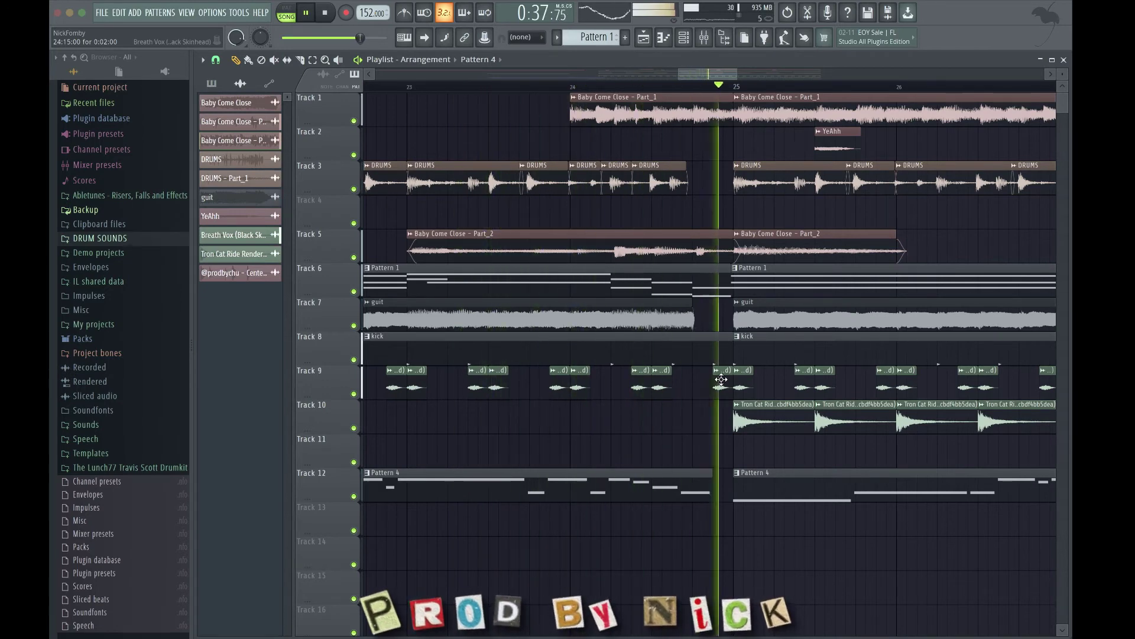
scroll(721, 379, down, 2)
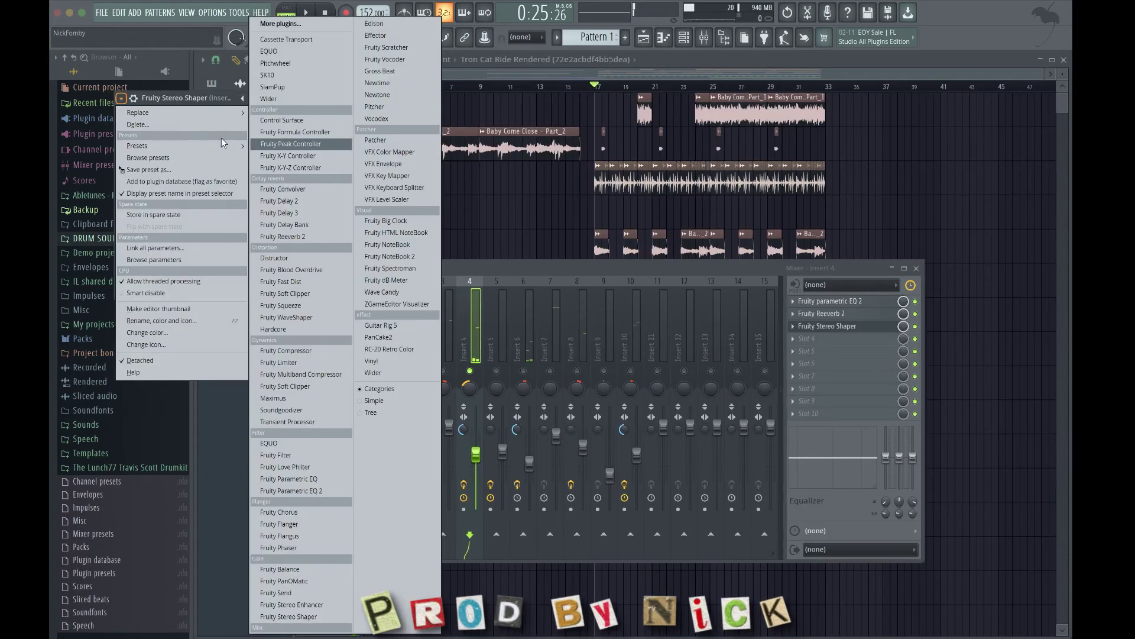
Step: Apply the Stereoize 3 effects preset to Fruity Stereo Shaper on mixer insert 4, start playback and close the plugin
mouse_move(198, 151)
mouse_move(276, 149)
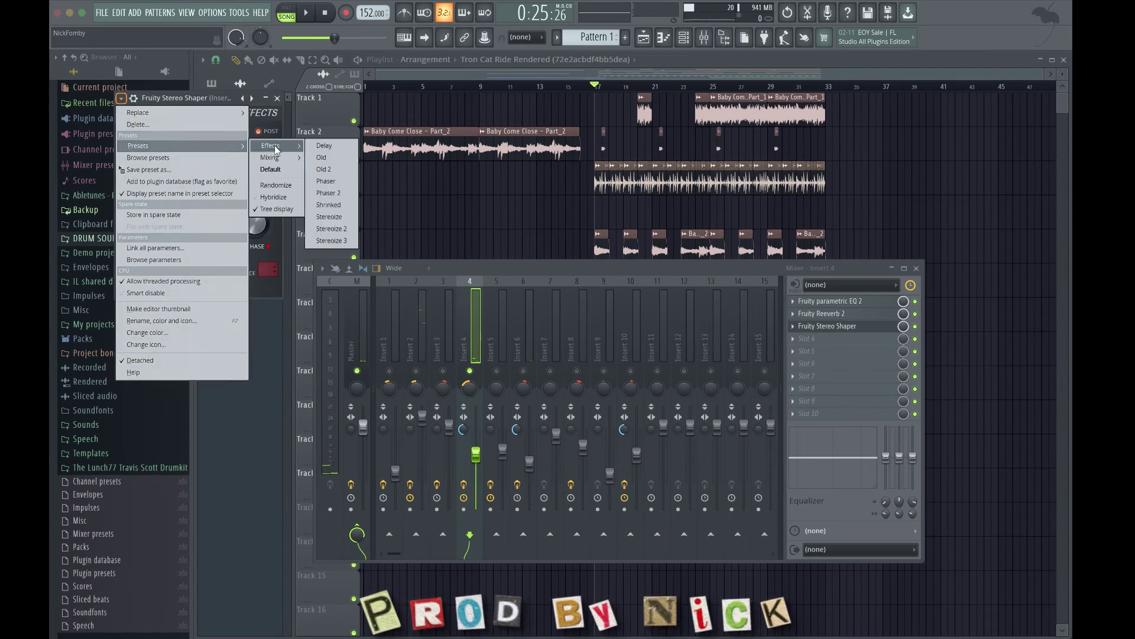
click(330, 241)
key(space)
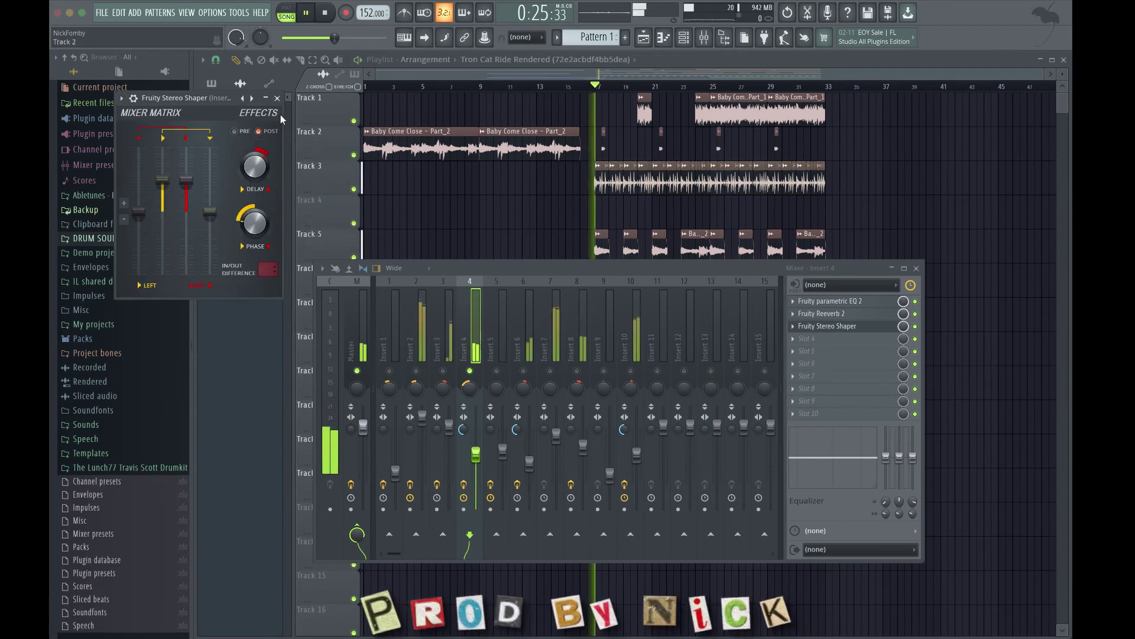
click(279, 97)
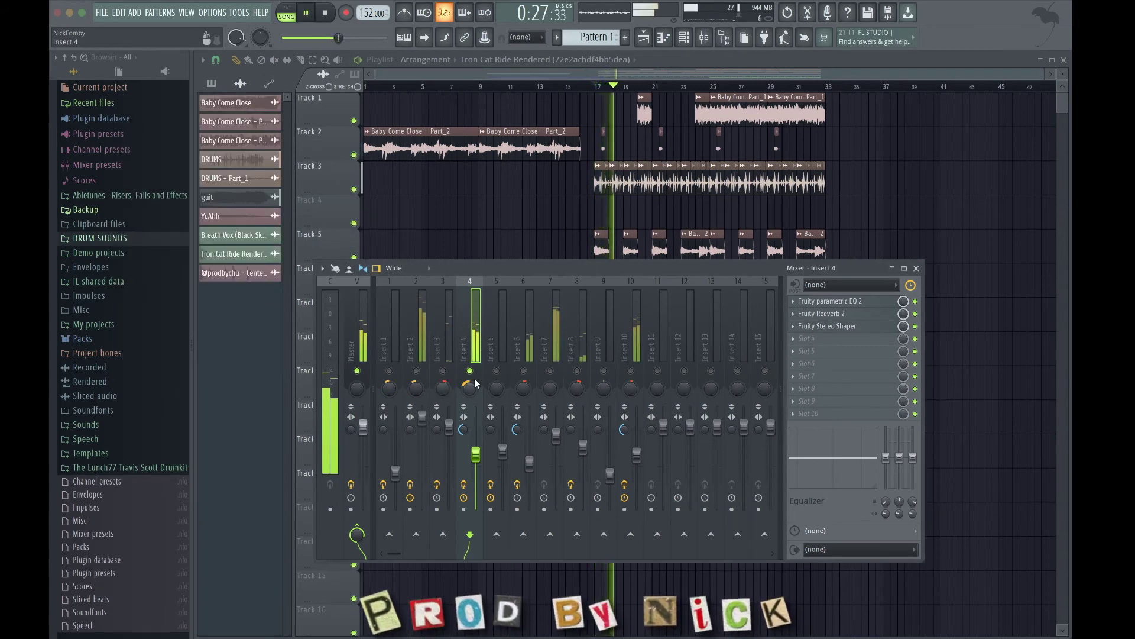
Step: Audition mixer inserts 4 and 6 in solo and within the full mix
right_click(473, 372)
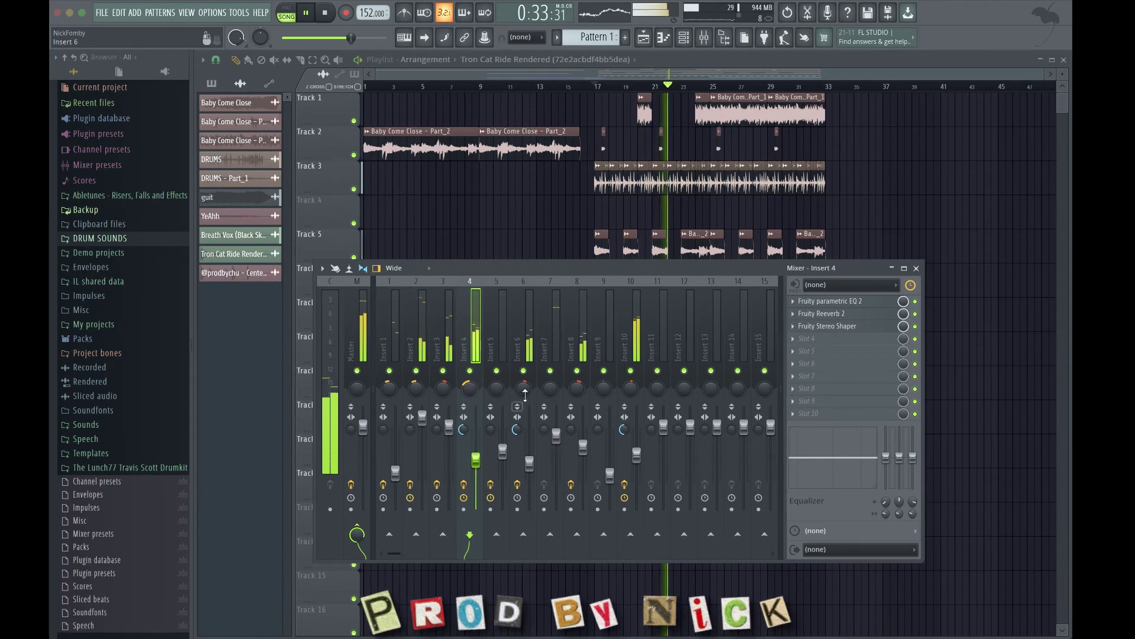
right_click(529, 372)
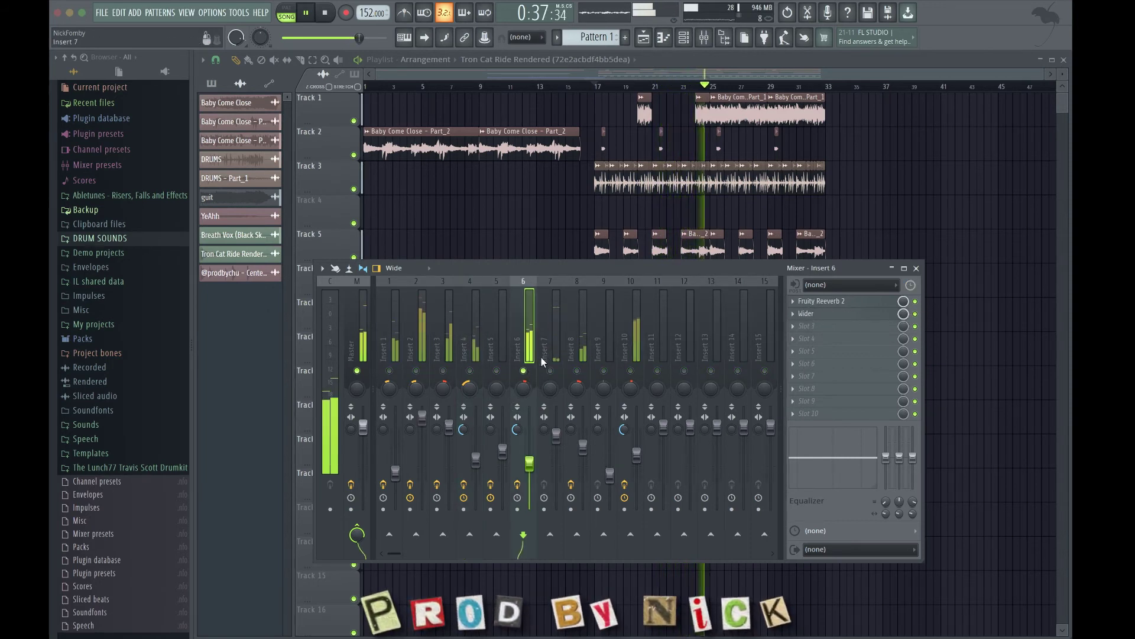
right_click(532, 370)
key(space)
Step: Inspect the stereo width setting of the Wider effect on mixer insert 6 during playback
click(795, 314)
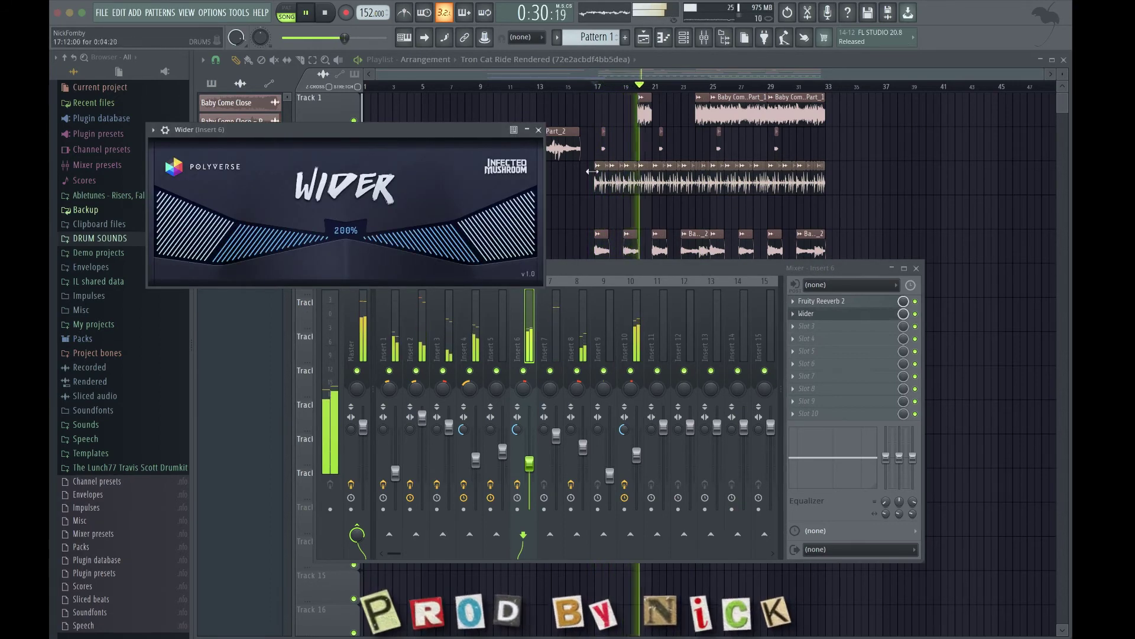
click(539, 130)
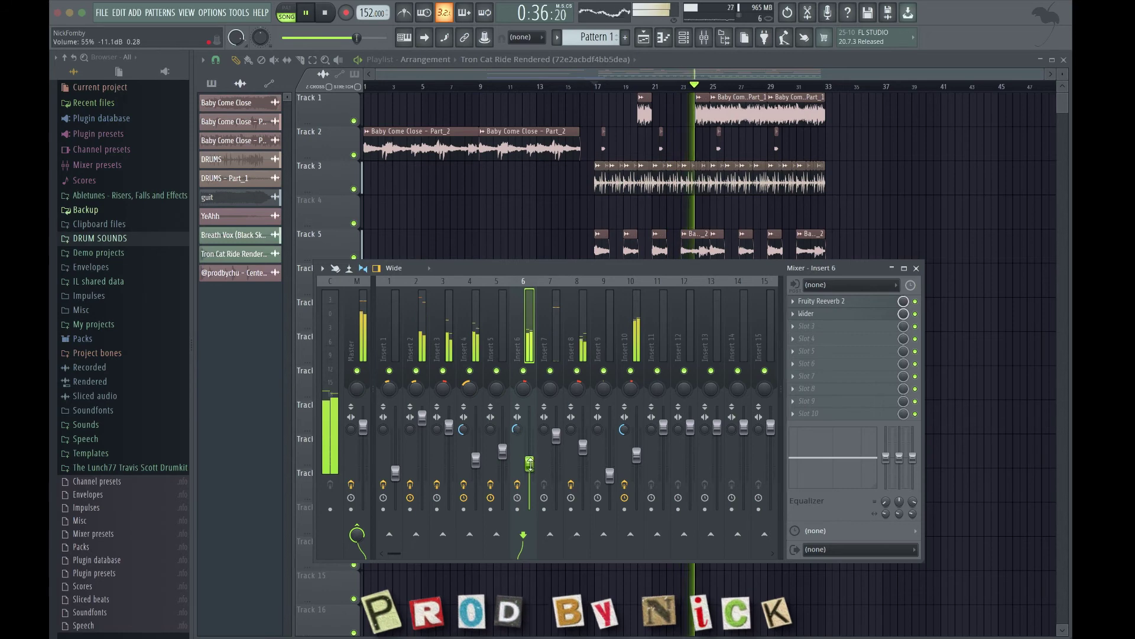
click(812, 317)
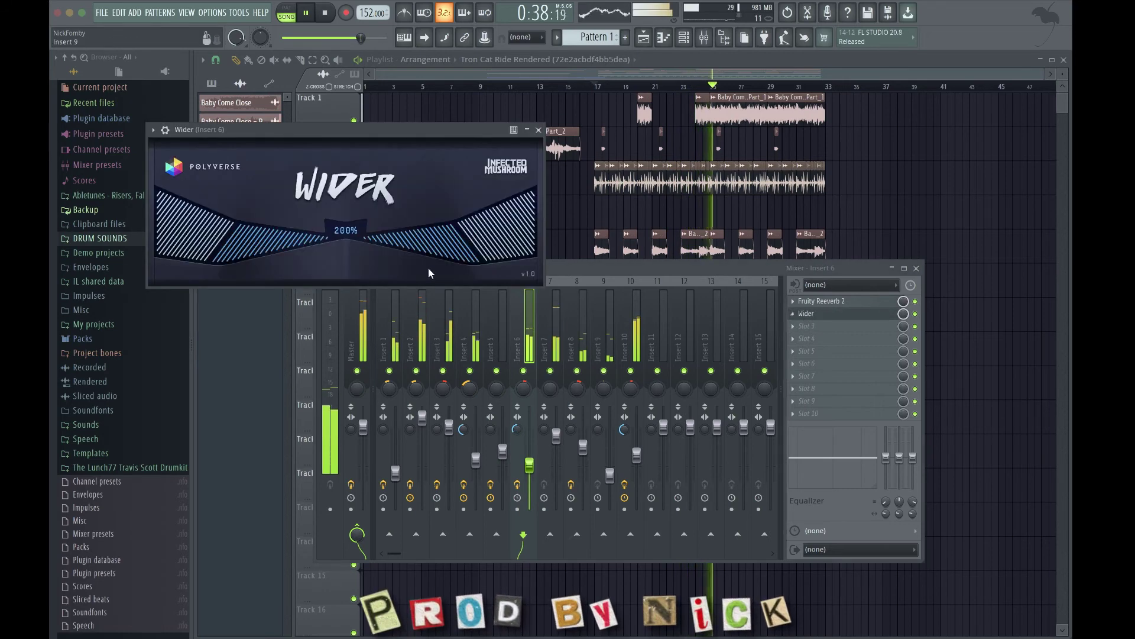